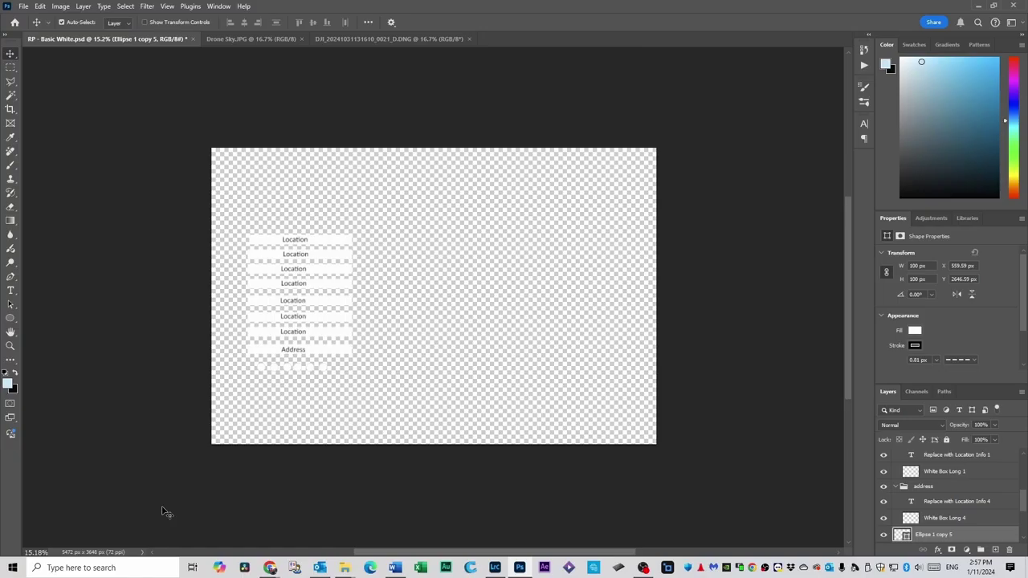
Step: Replace the sky in the DJI drone photo using Sky Replacement, with the sky brightness set to 46
{"action": "left_click", "coordinate": [405, 39]}
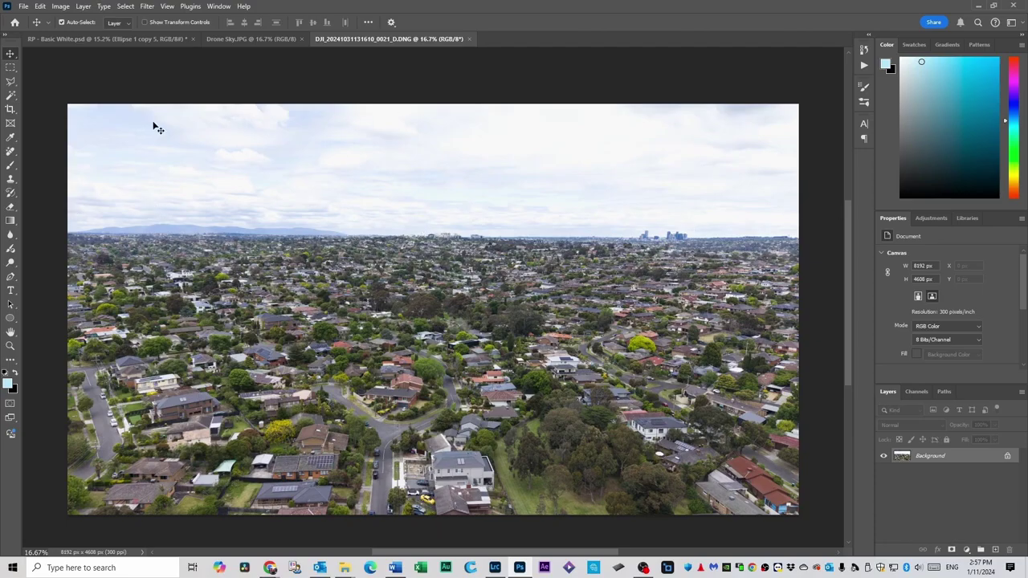
{"action": "left_click", "coordinate": [40, 6]}
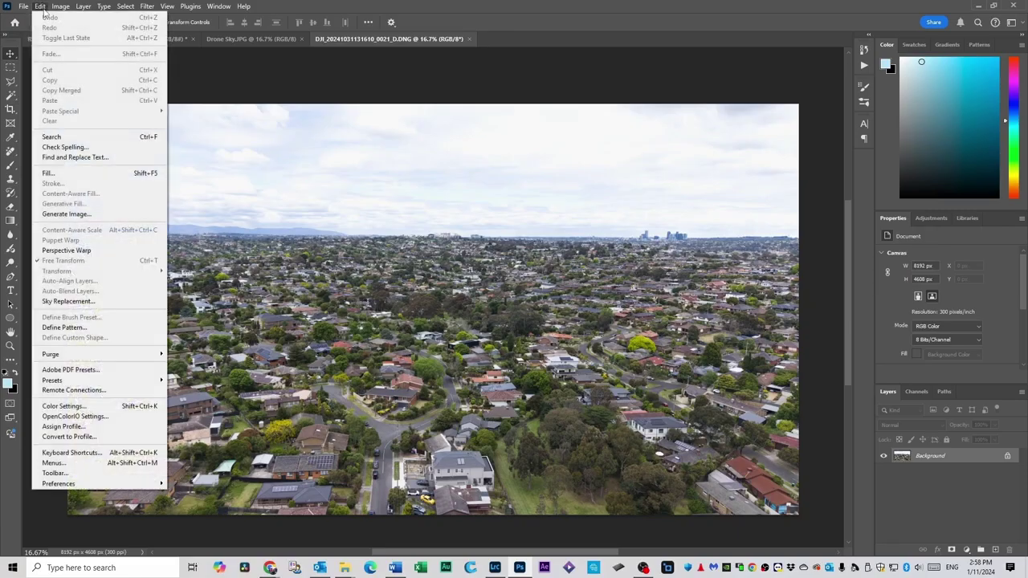
{"action": "left_click", "coordinate": [78, 302]}
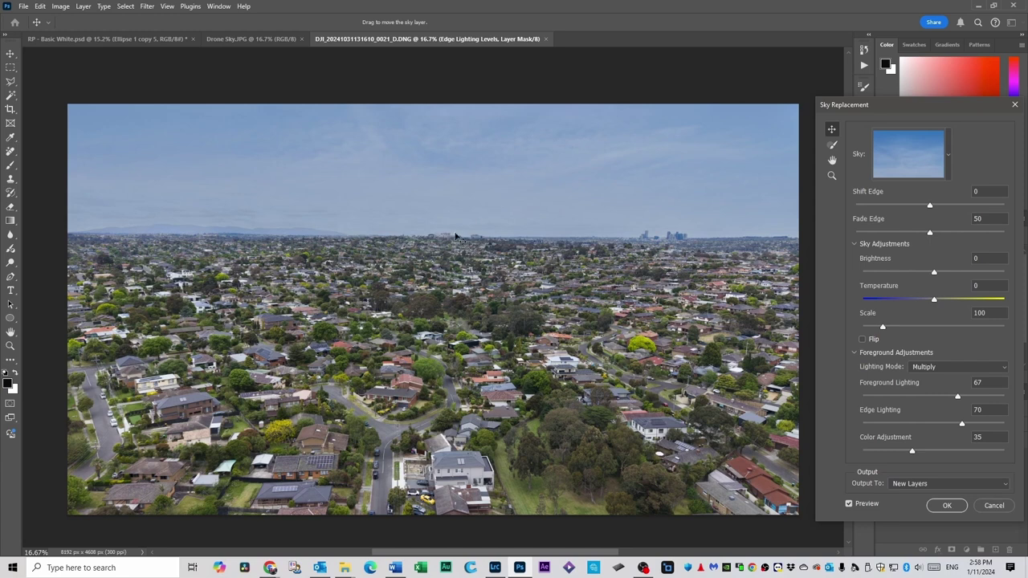
{"action": "left_click_drag", "start_coordinate": [934, 274], "coordinate": [968, 276]}
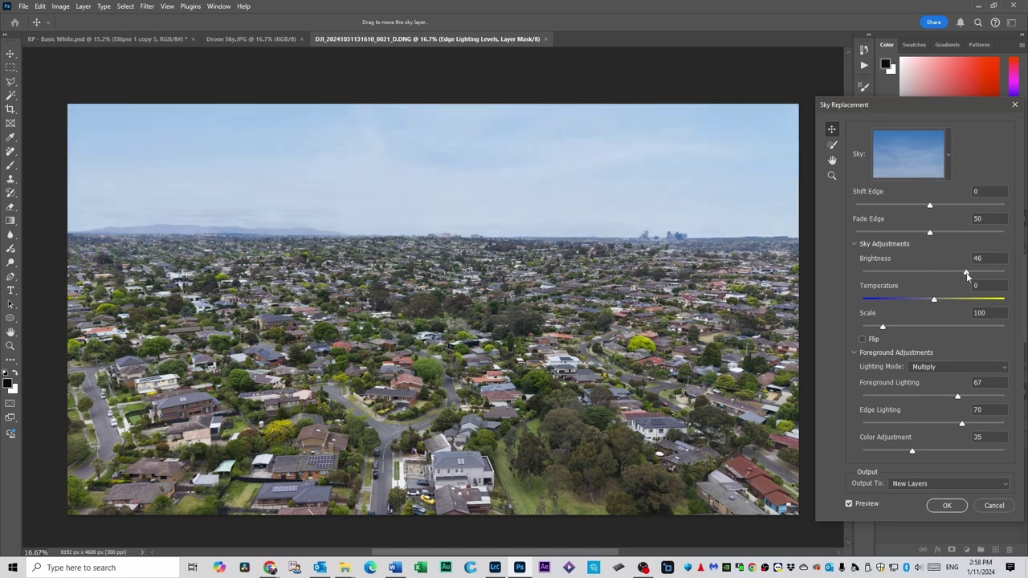
{"action": "left_click", "coordinate": [947, 506]}
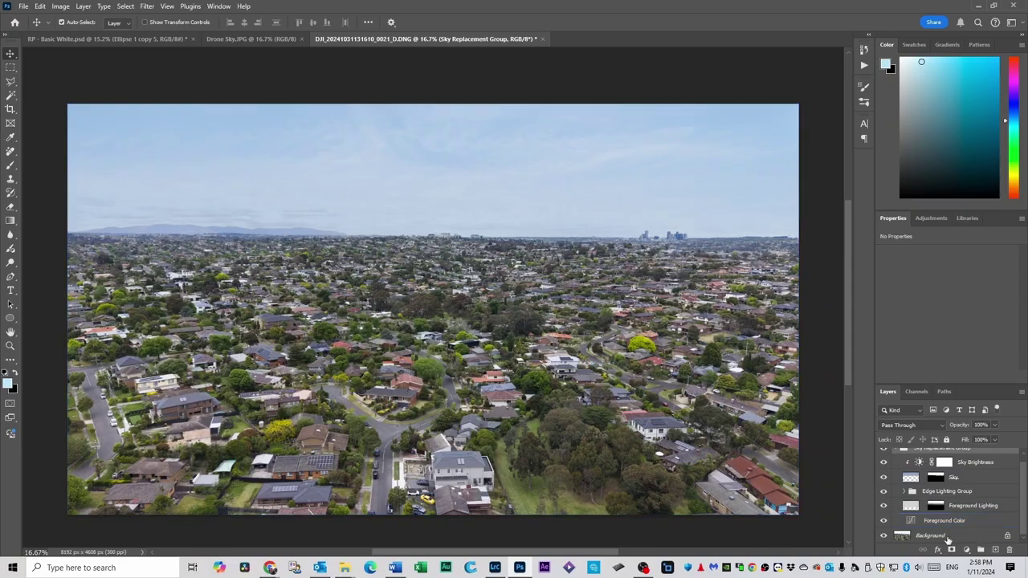
Step: Flatten the drone photo and copy it into the RP - Basic White.psd template
{"action": "right_click", "coordinate": [948, 539]}
{"action": "left_click", "coordinate": [946, 496]}
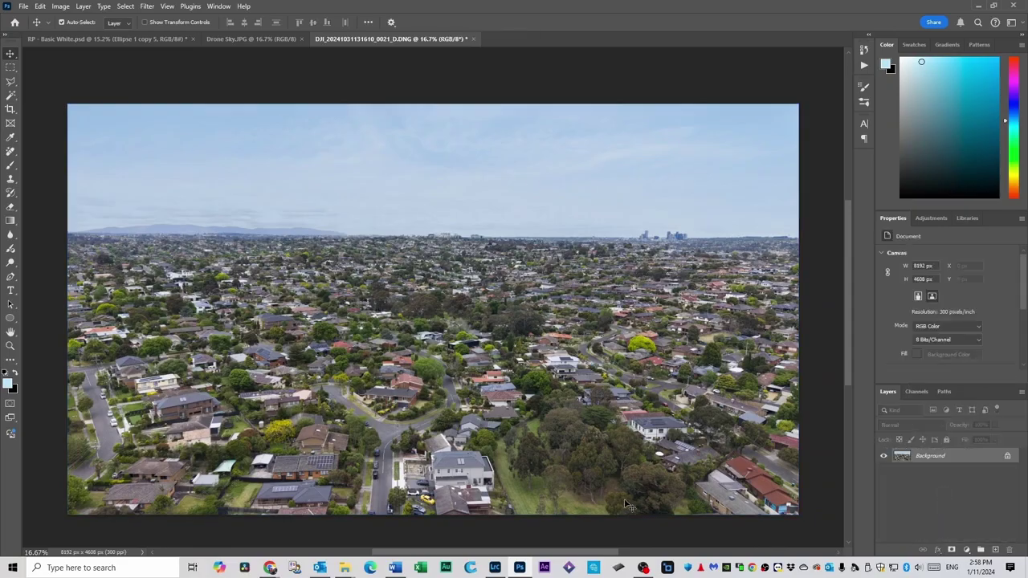
{"action": "left_click_drag", "start_coordinate": [270, 160], "coordinate": [135, 45]}
{"action": "left_click_drag", "start_coordinate": [232, 134], "coordinate": [419, 292]}
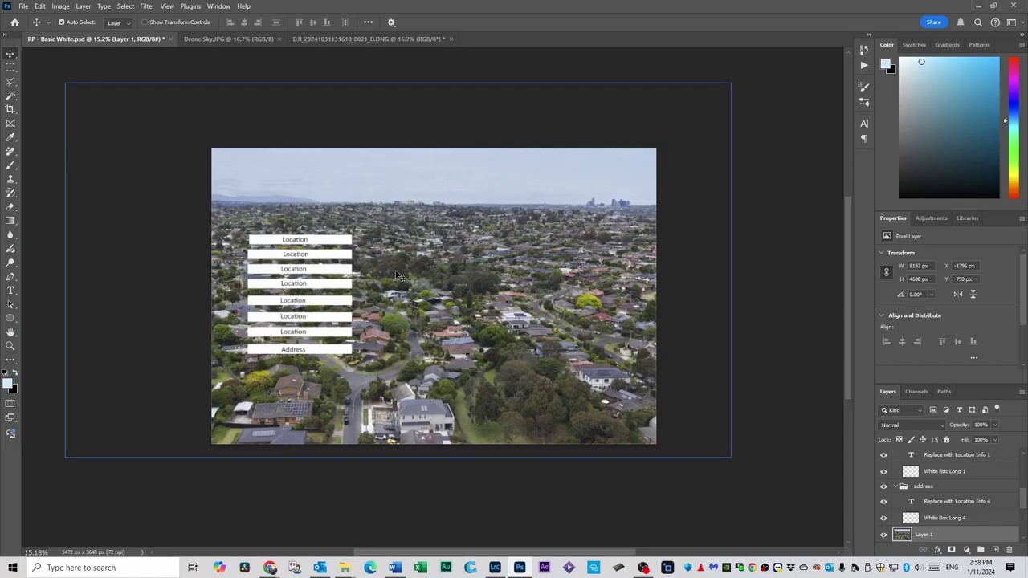
Step: Scale the placed photo to about 80% to cover the canvas and move its layer beneath DRAW HERE
{"action": "key", "text": "ctrl+t"}
{"action": "left_click_drag", "start_coordinate": [731, 82], "coordinate": [621, 150]}
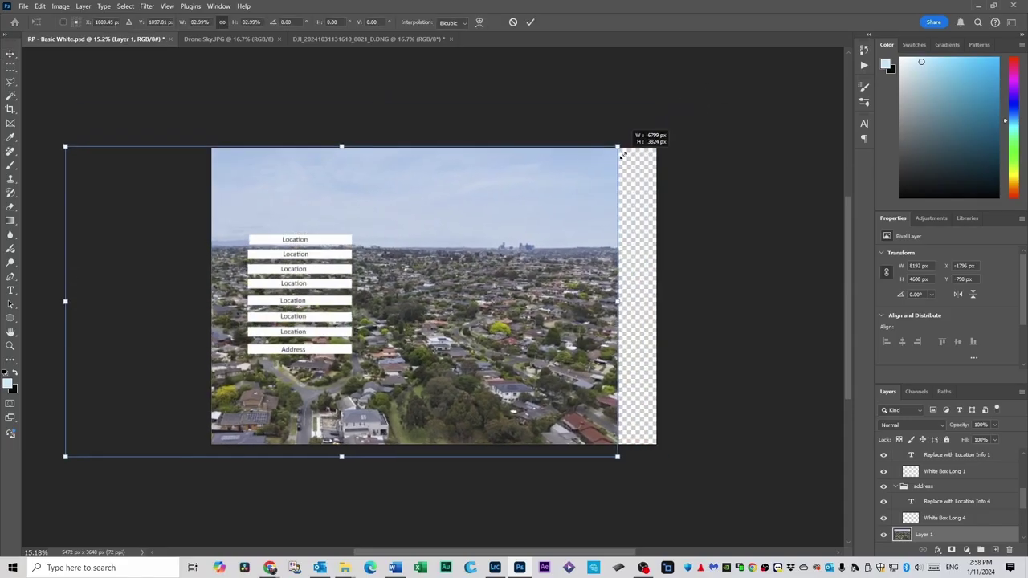
{"action": "left_click_drag", "start_coordinate": [620, 457], "coordinate": [596, 444]}
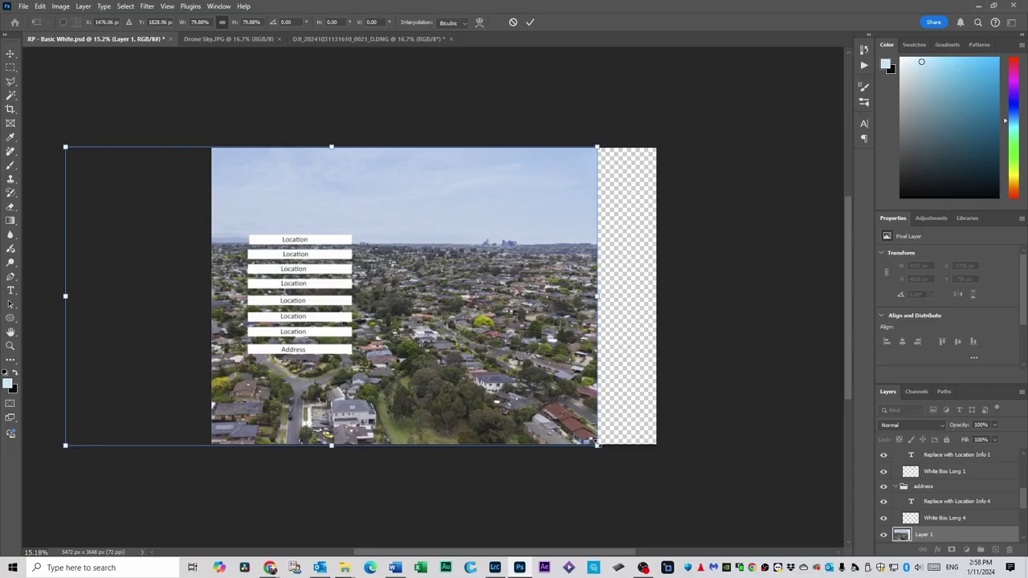
{"action": "key", "text": "Return"}
{"action": "left_click_drag", "start_coordinate": [431, 247], "coordinate": [428, 340]}
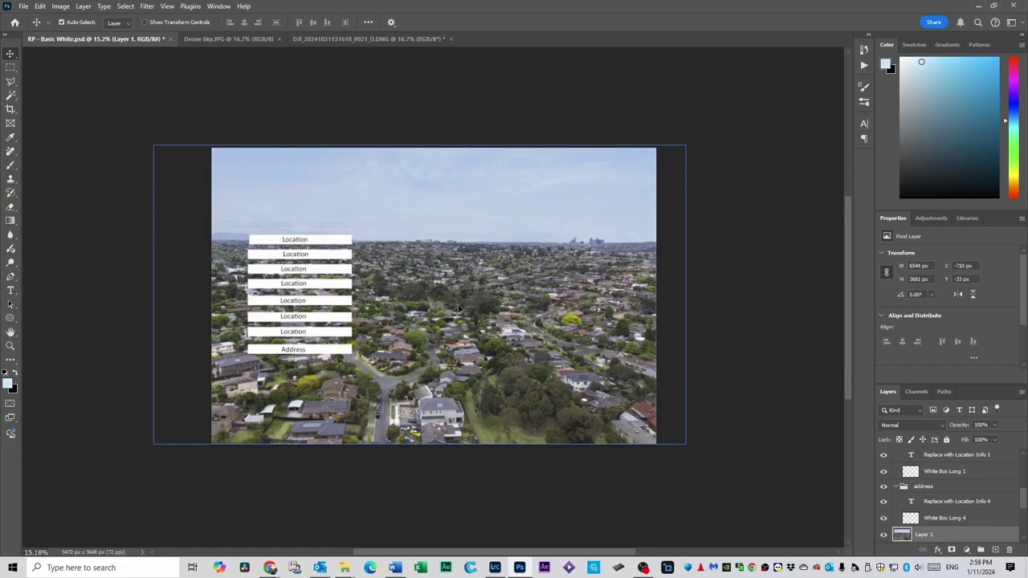
{"action": "scroll", "coordinate": [956, 497], "scroll_direction": "down", "scroll_amount": 2}
{"action": "mouse_move", "coordinate": [930, 498]}
{"action": "left_mouse_down"}
{"action": "mouse_move", "coordinate": [934, 551]}
{"action": "mouse_move", "coordinate": [930, 509]}
{"action": "mouse_move", "coordinate": [930, 521]}
{"action": "left_mouse_up"}
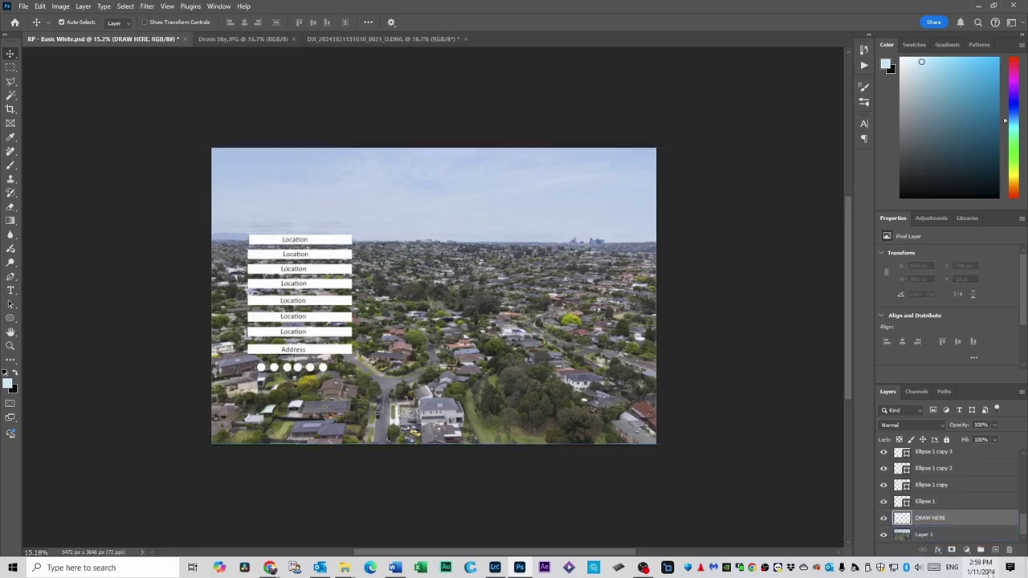
Step: Switch to Google Earth and examine the area around the pinned property, then return to the Photoshop template
{"action": "left_click", "coordinate": [322, 368]}
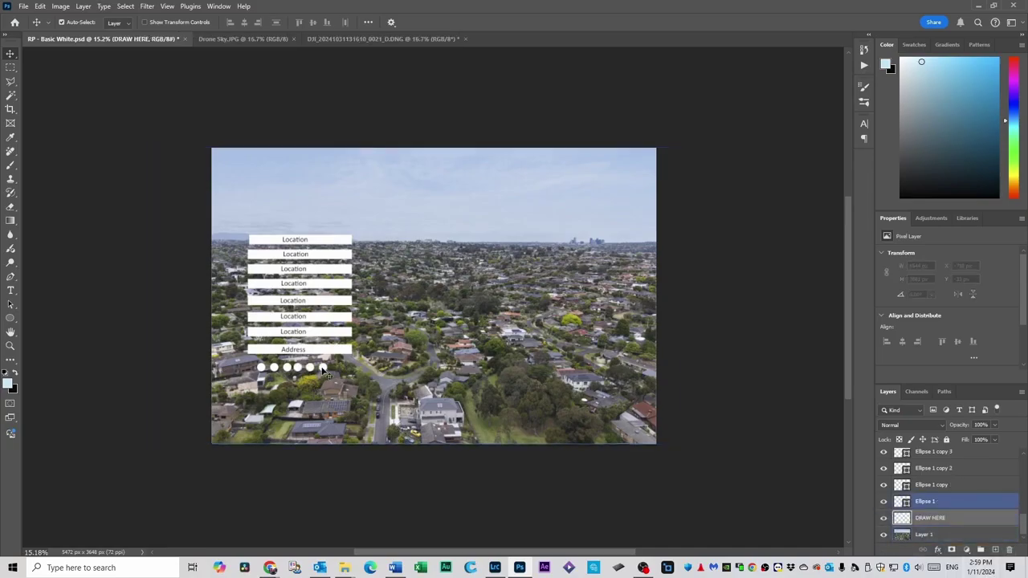
{"action": "left_click", "coordinate": [369, 387]}
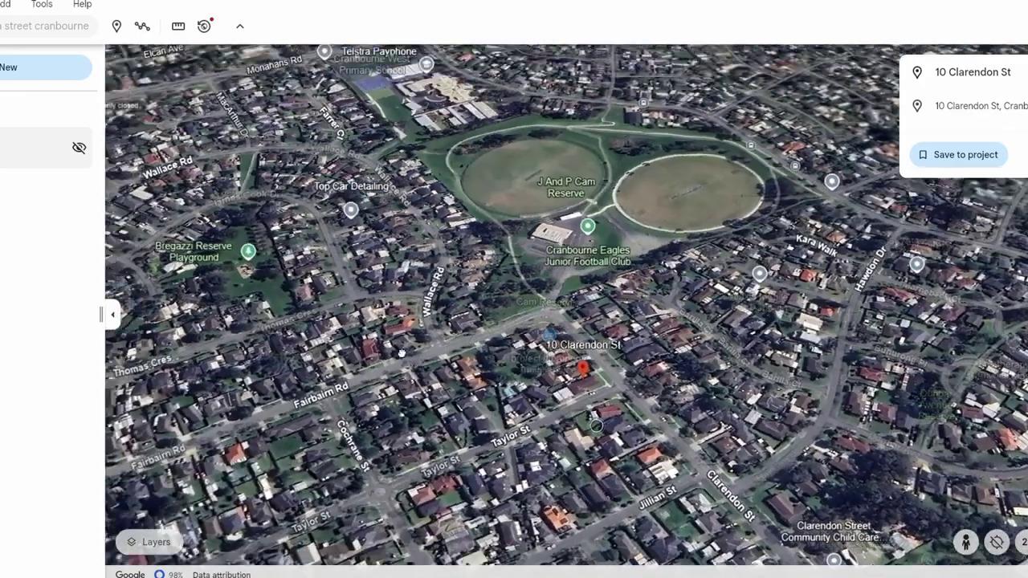
{"action": "left_click_drag", "start_coordinate": [401, 354], "coordinate": [535, 572]}
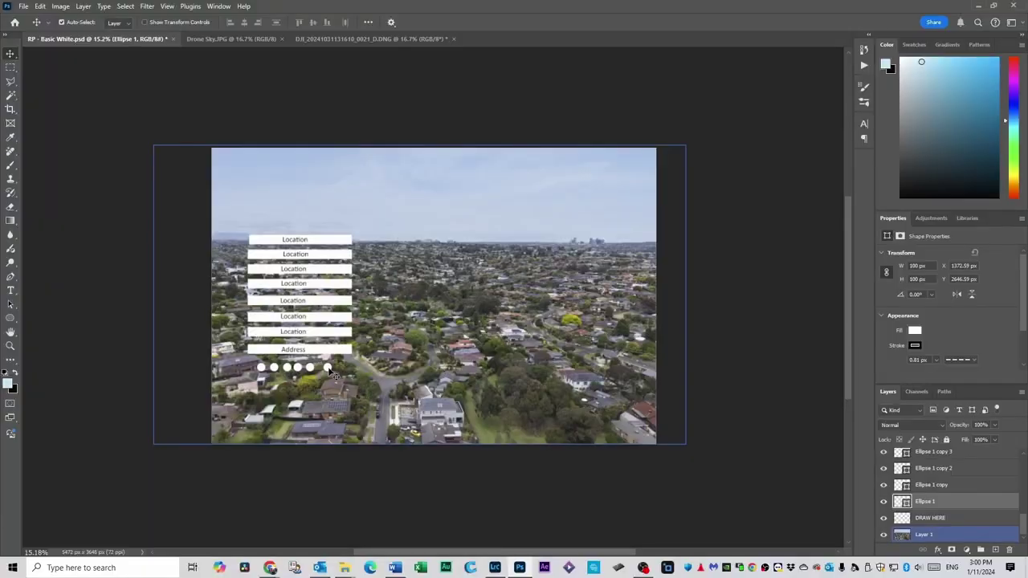
Step: Place four white marker dots on the photo: on the two-storey house, the city skyline and two mid-distance suburb spots
{"action": "left_click_drag", "start_coordinate": [331, 371], "coordinate": [442, 412]}
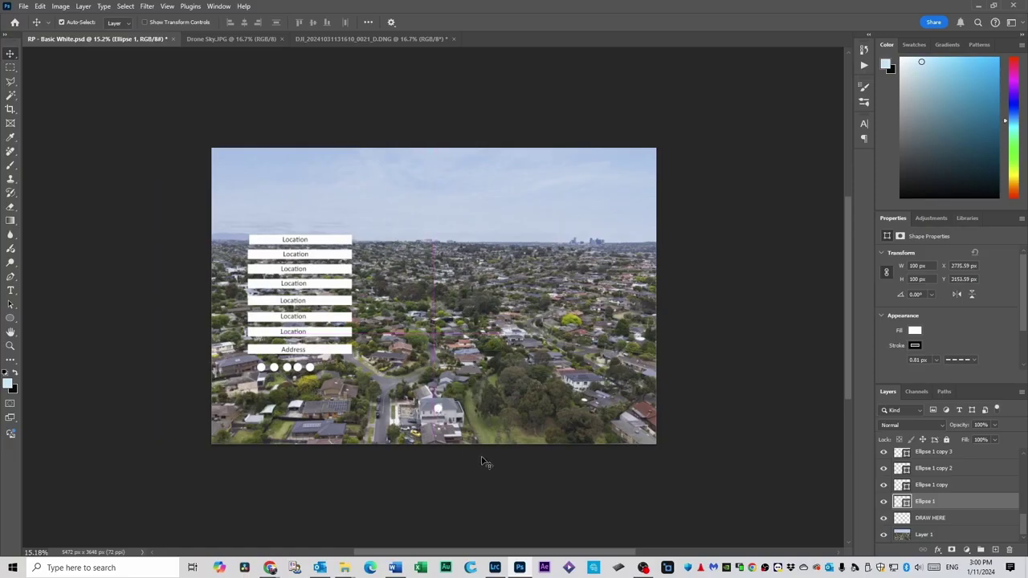
{"action": "left_click_drag", "start_coordinate": [310, 367], "coordinate": [580, 241]}
{"action": "left_click", "coordinate": [297, 368]}
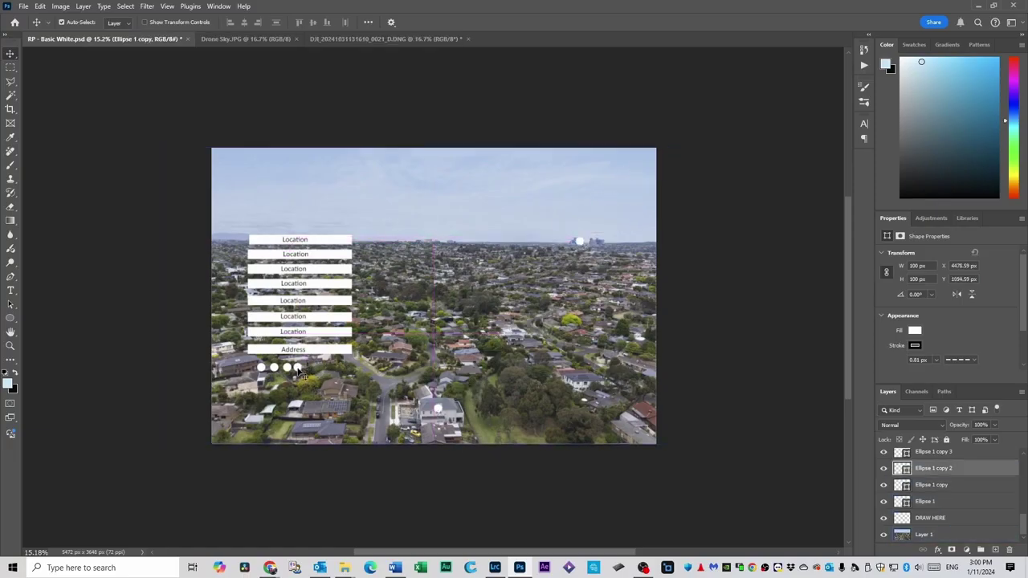
{"action": "left_click_drag", "start_coordinate": [298, 371], "coordinate": [390, 296]}
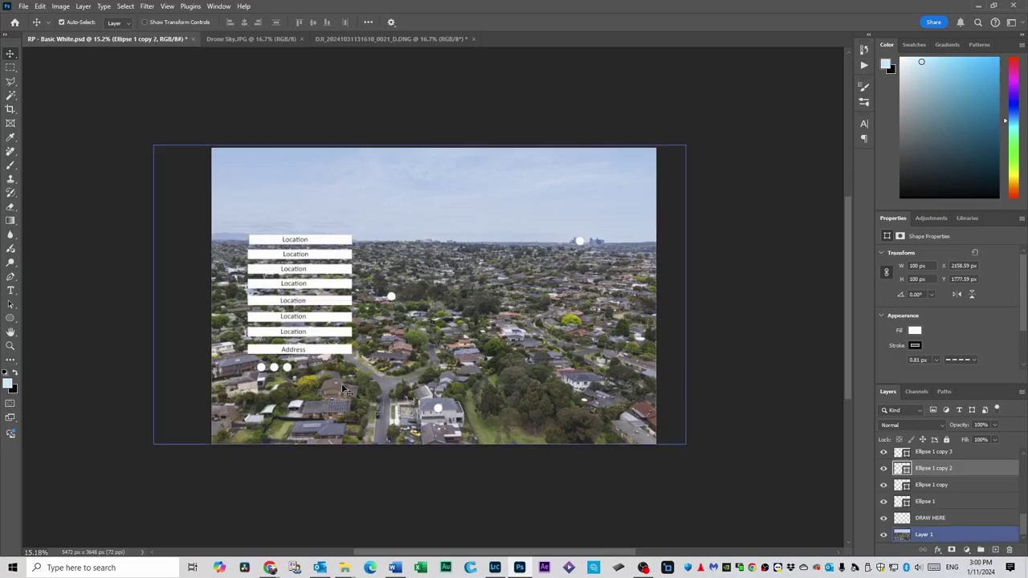
{"action": "left_click_drag", "start_coordinate": [291, 371], "coordinate": [366, 264]}
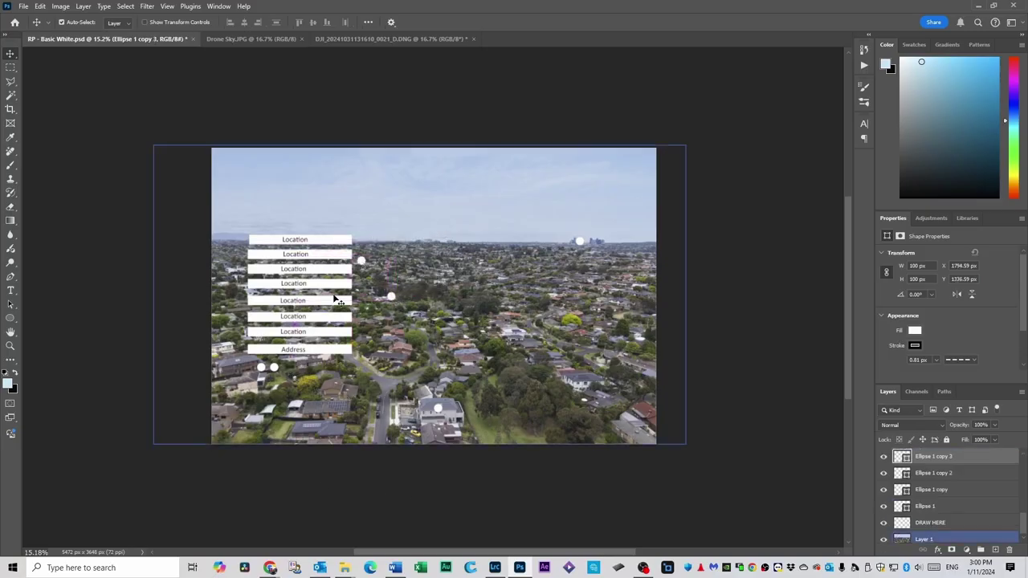
Step: Move the address label group above the house's dot and three location label groups into a row in the sky
{"action": "left_click", "coordinate": [332, 353]}
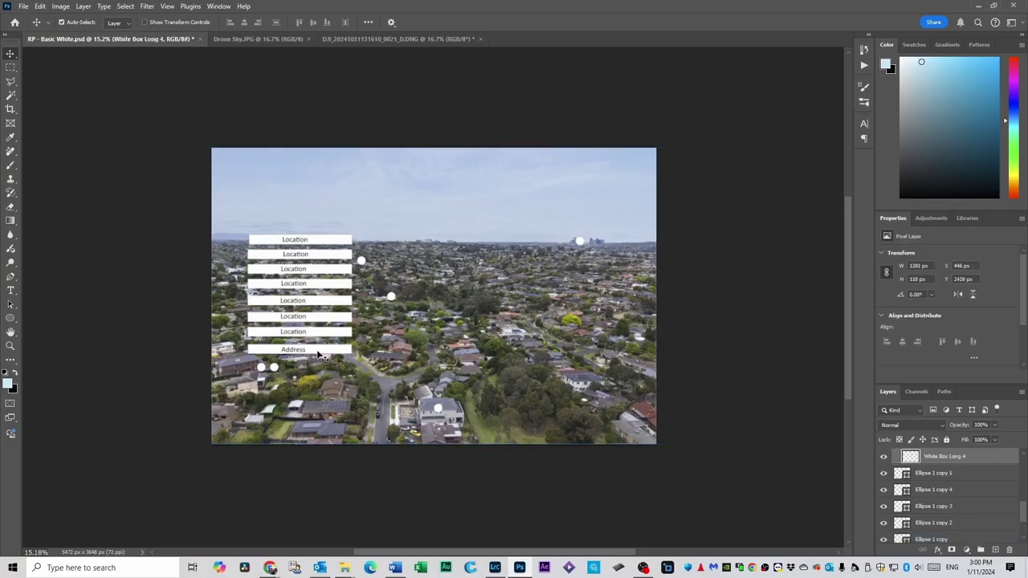
{"action": "mouse_move", "coordinate": [332, 353]}
{"action": "left_mouse_down"}
{"action": "mouse_move", "coordinate": [374, 354]}
{"action": "mouse_move", "coordinate": [320, 354]}
{"action": "left_mouse_up"}
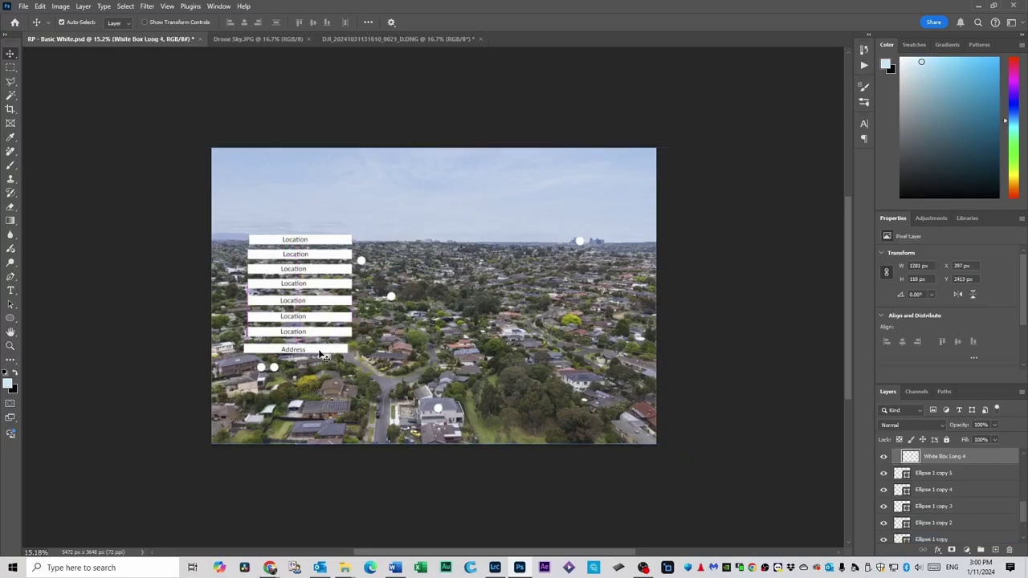
{"action": "scroll", "coordinate": [931, 502], "scroll_direction": "up", "scroll_amount": 3}
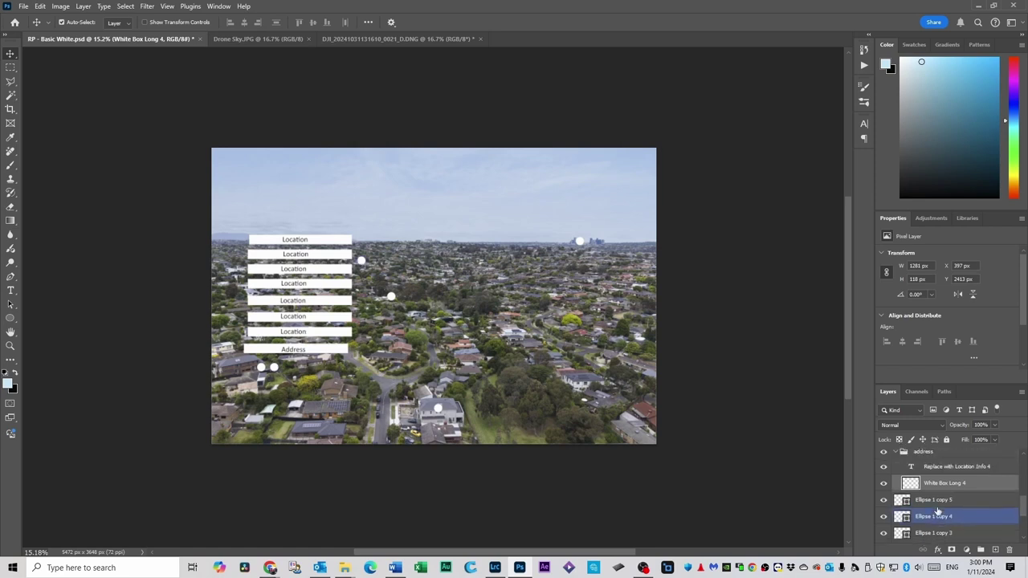
{"action": "left_click", "coordinate": [923, 466]}
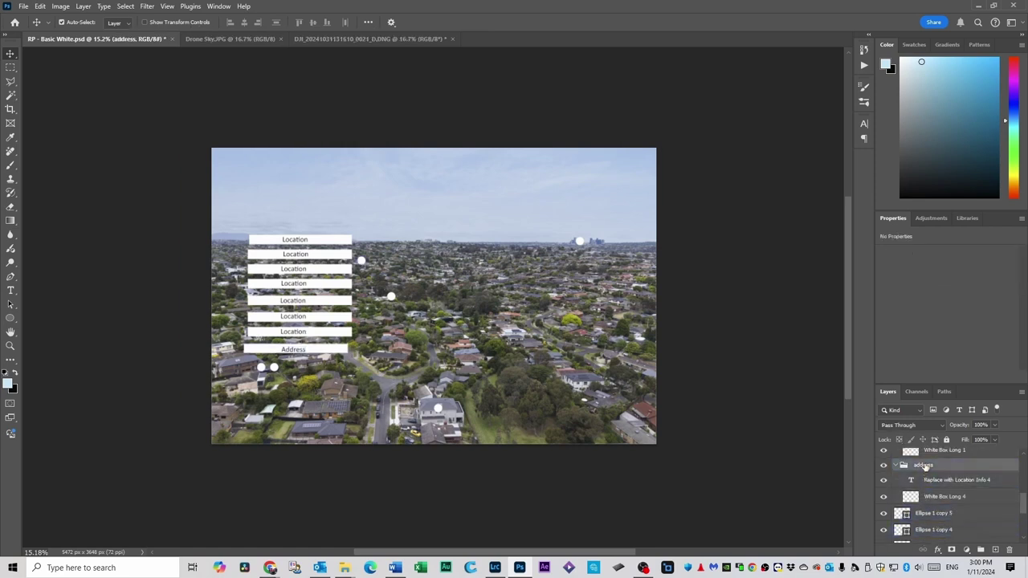
{"action": "left_click_drag", "start_coordinate": [318, 358], "coordinate": [458, 369]}
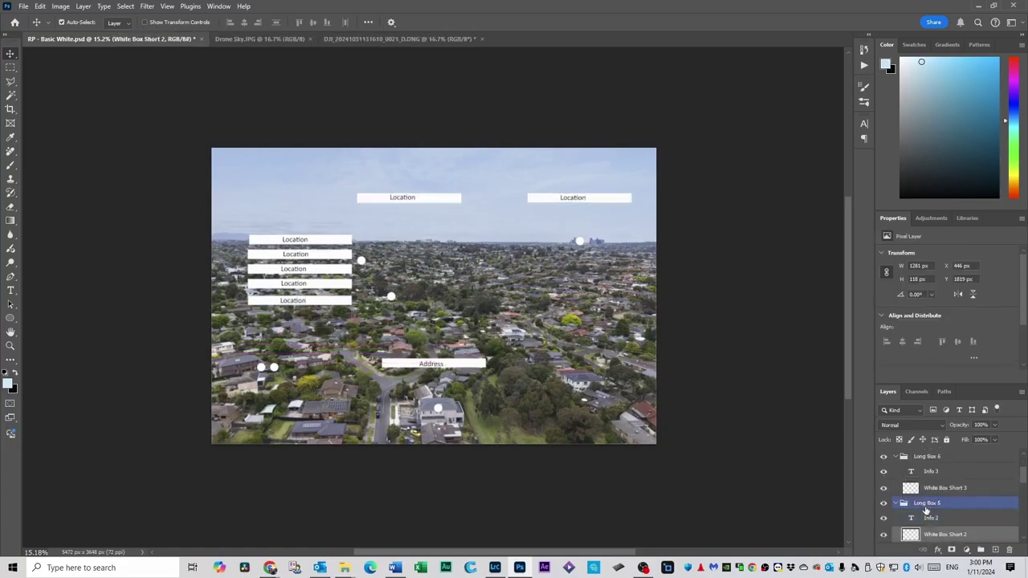
{"action": "left_click", "coordinate": [926, 506]}
{"action": "left_click_drag", "start_coordinate": [306, 301], "coordinate": [308, 201]}
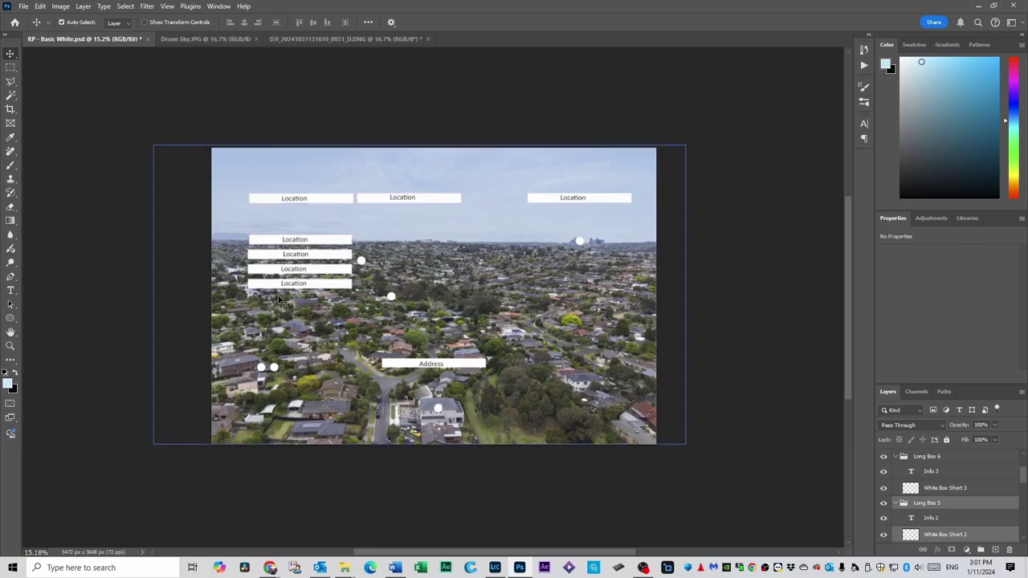
Step: Hide the two unused marker dots and the Long Box 1, 2, 3 and 4 label groups
{"action": "left_click", "coordinate": [274, 367]}
{"action": "left_click", "coordinate": [884, 523]}
{"action": "left_click", "coordinate": [313, 284]}
{"action": "scroll", "coordinate": [959, 518], "scroll_direction": "up", "scroll_amount": 1}
{"action": "left_click_drag", "start_coordinate": [959, 517], "coordinate": [921, 467]}
{"action": "left_click", "coordinate": [884, 466]}
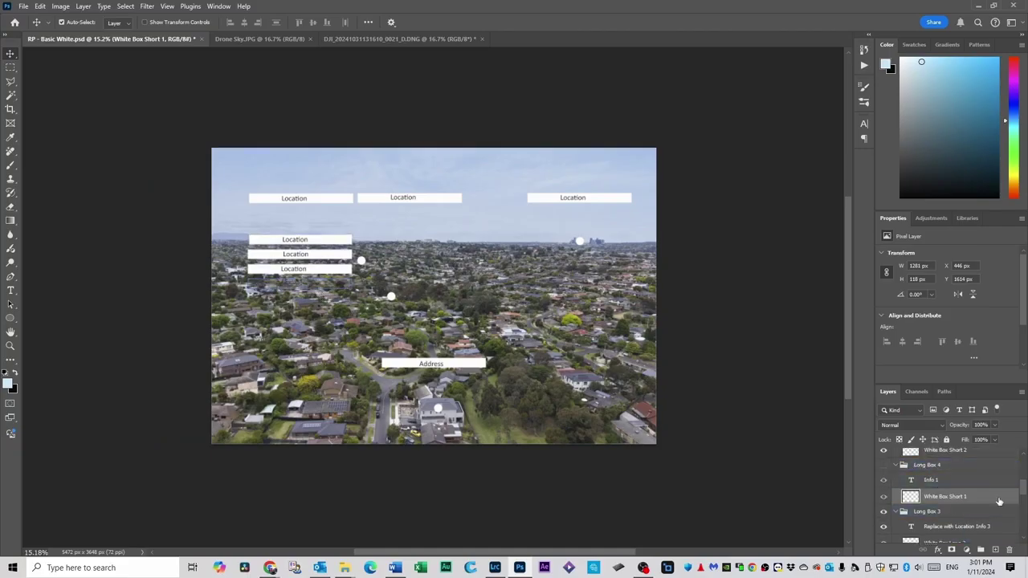
{"action": "left_click", "coordinate": [343, 270]}
{"action": "left_click", "coordinate": [884, 504]}
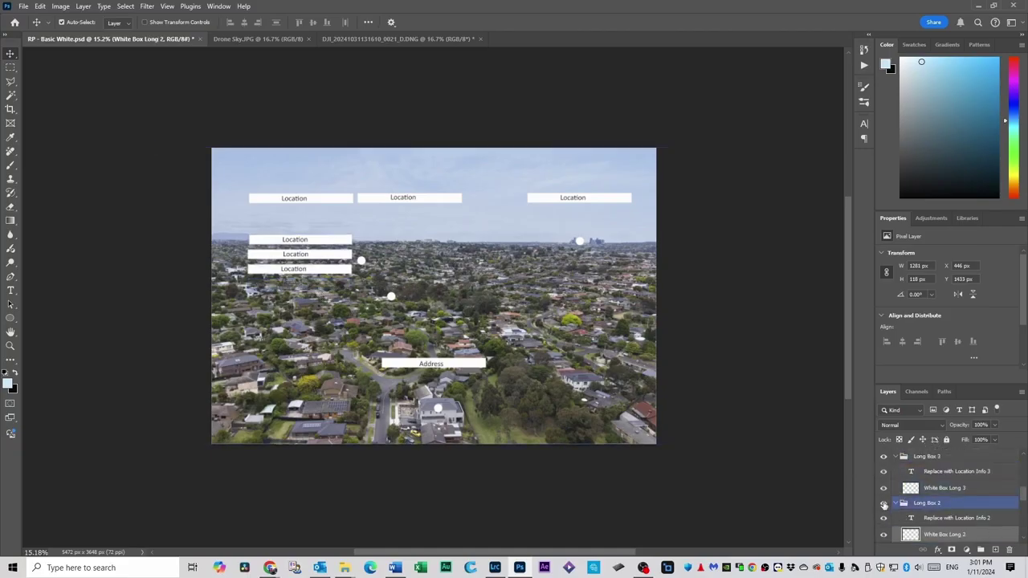
{"action": "left_click", "coordinate": [341, 240]}
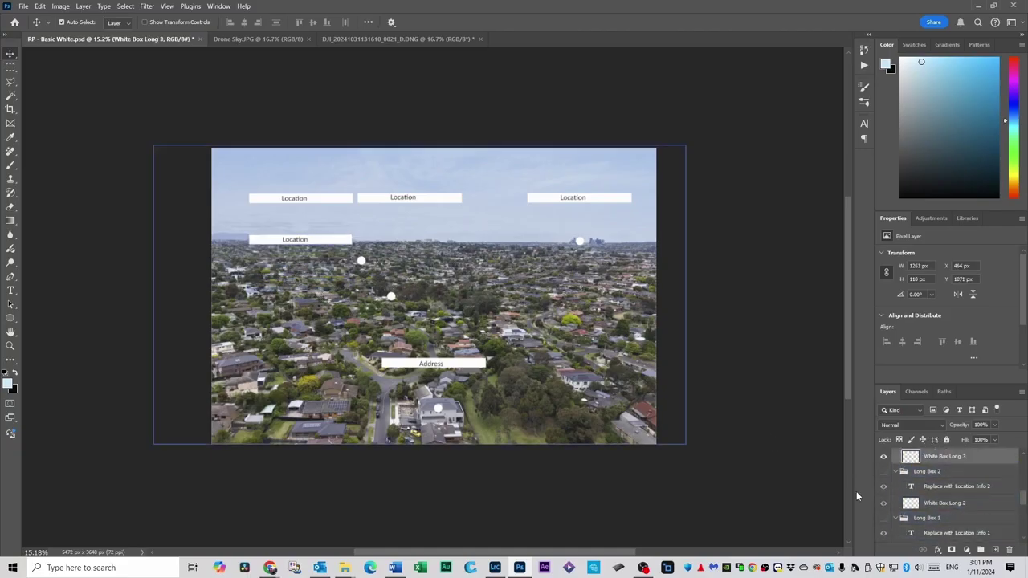
{"action": "scroll", "coordinate": [888, 482], "scroll_direction": "up", "scroll_amount": 1}
{"action": "left_click", "coordinate": [884, 456]}
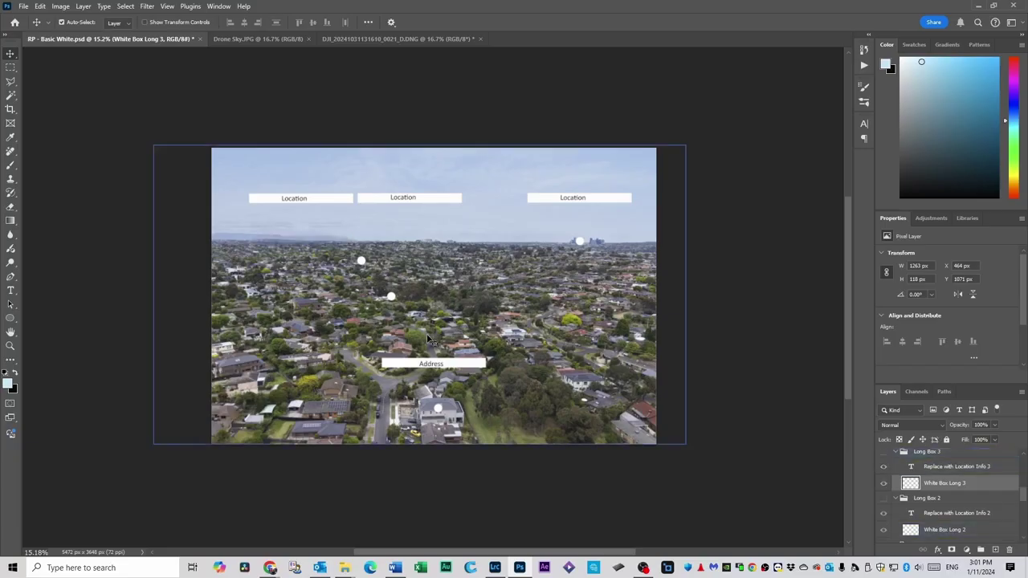
Step: Shift the Long Box 7 label group to the right so the three location labels are spaced more evenly
{"action": "left_click", "coordinate": [417, 204]}
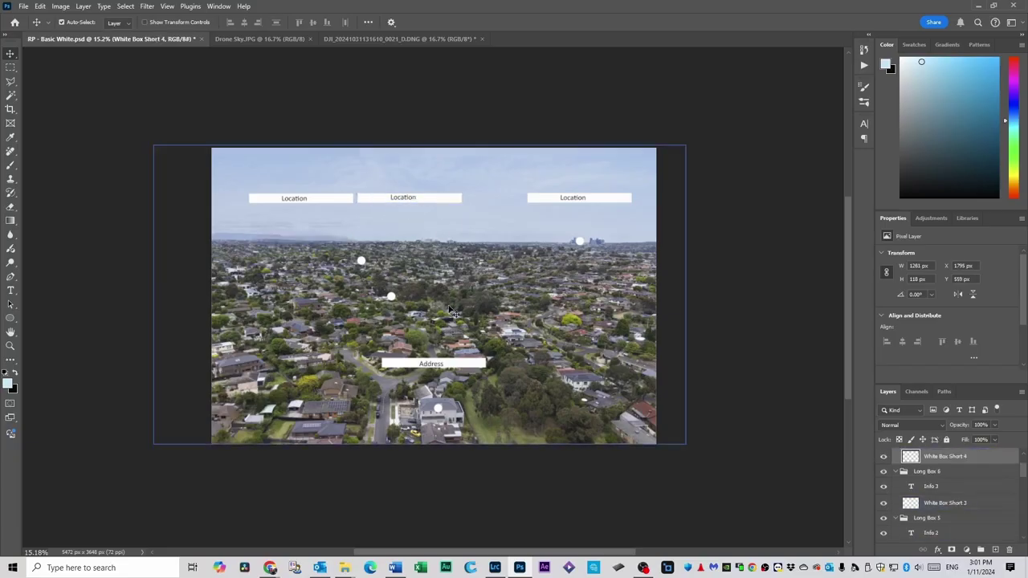
{"action": "scroll", "coordinate": [931, 482], "scroll_direction": "up", "scroll_amount": 1}
{"action": "left_click", "coordinate": [929, 454]}
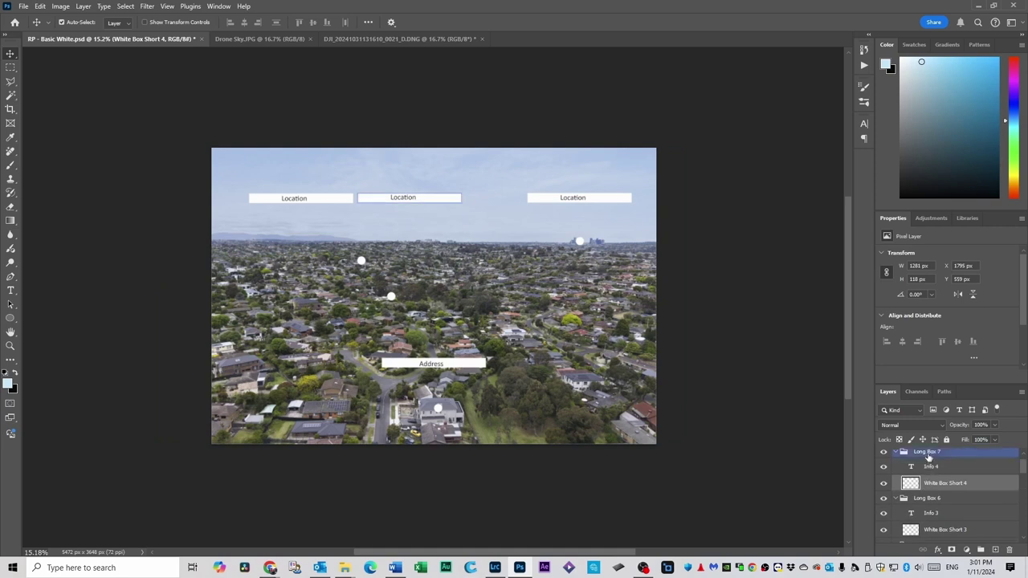
{"action": "left_click_drag", "start_coordinate": [398, 200], "coordinate": [420, 201]}
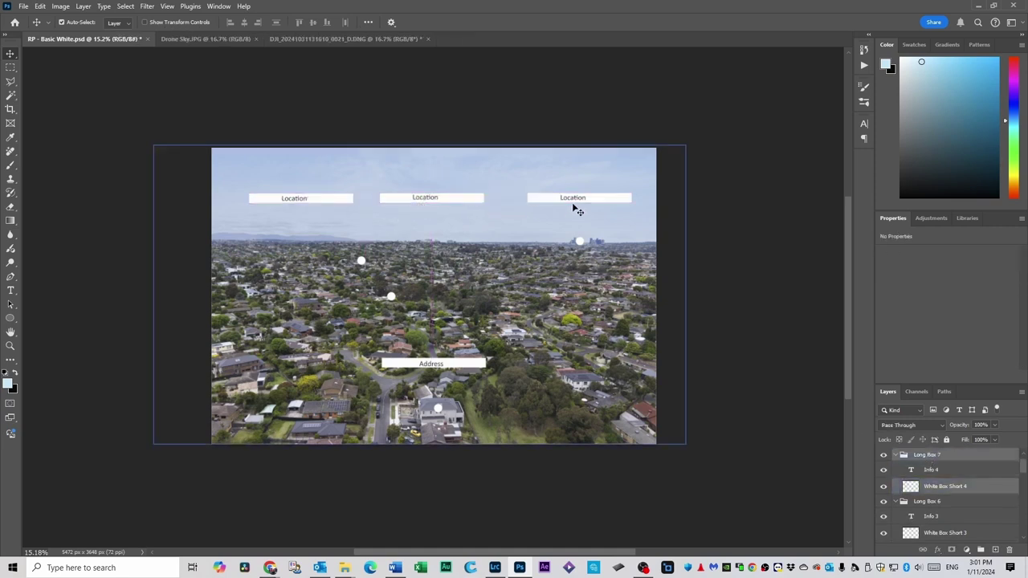
Step: Replace the Address label's text with dummy text and re-centre it in its white box
{"action": "left_click", "coordinate": [426, 363]}
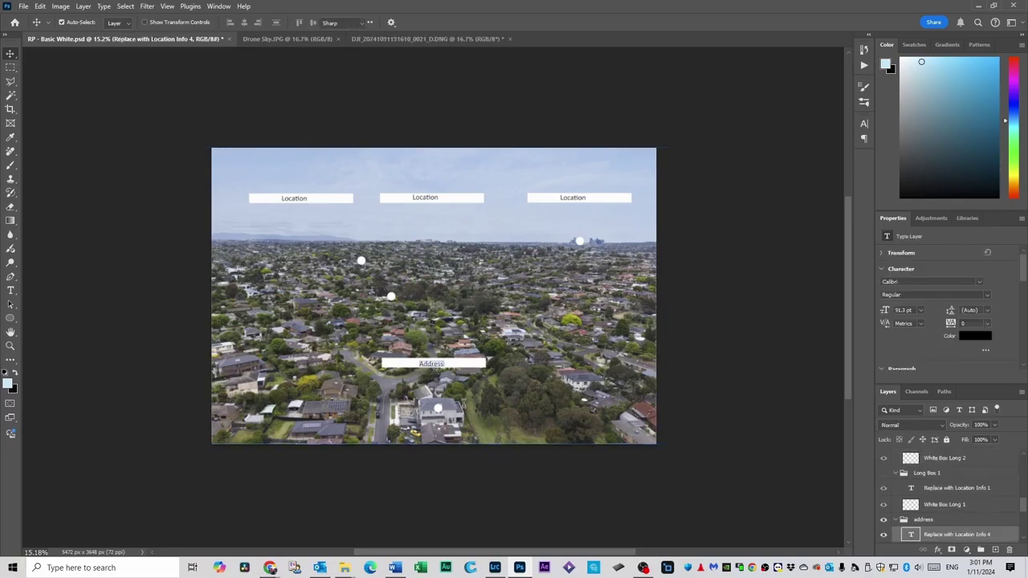
{"action": "double_click", "coordinate": [431, 371]}
{"action": "left_click", "coordinate": [467, 320]}
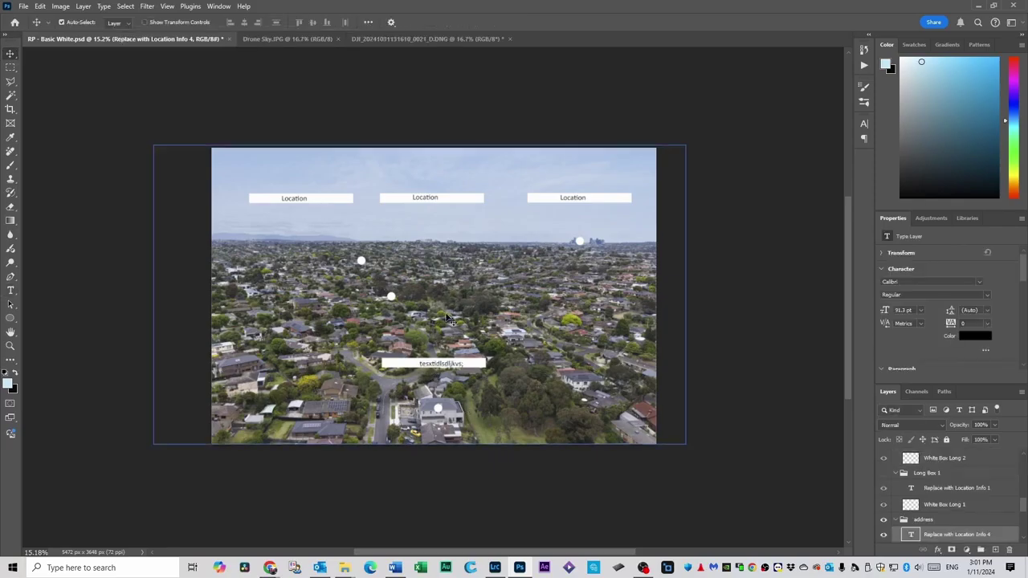
{"action": "left_click_drag", "start_coordinate": [443, 368], "coordinate": [437, 367]}
{"action": "left_click", "coordinate": [446, 367]}
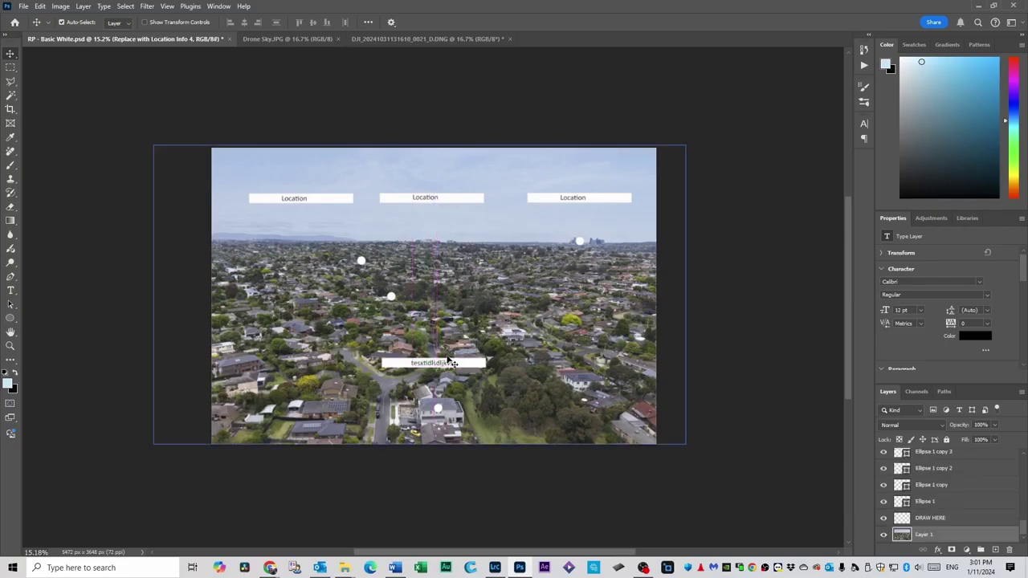
{"action": "left_click", "coordinate": [447, 367]}
{"action": "scroll", "coordinate": [940, 496], "scroll_direction": "up", "scroll_amount": 1}
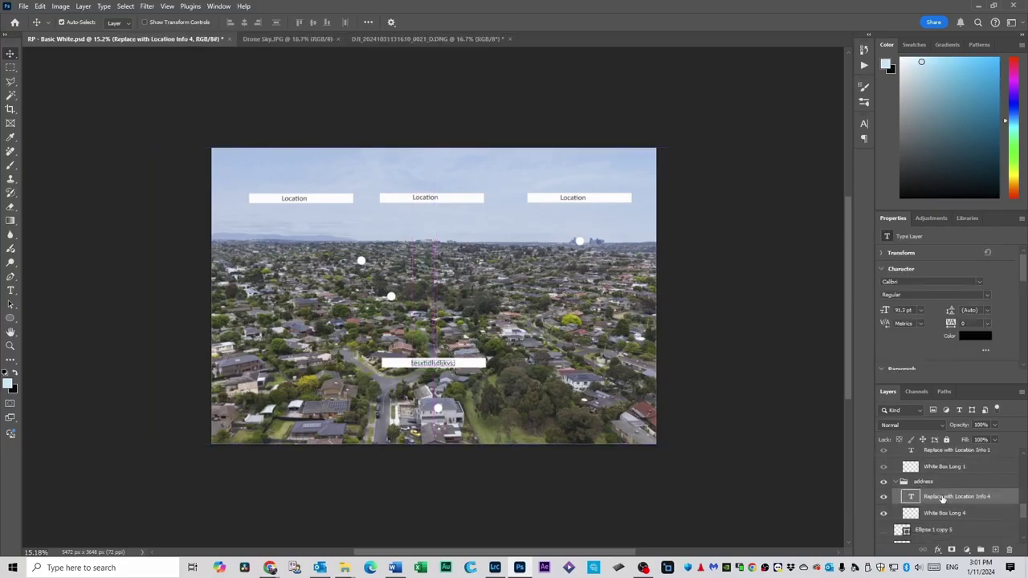
Step: Move the whole address label group slightly higher above the house's marker dot
{"action": "left_click", "coordinate": [934, 483]}
{"action": "left_click_drag", "start_coordinate": [449, 370], "coordinate": [448, 364]}
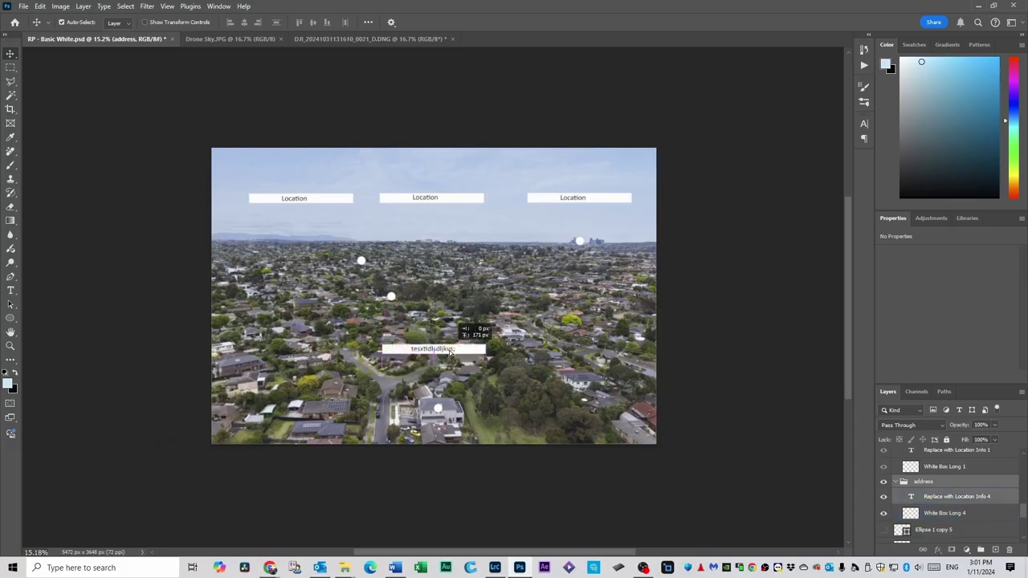
Step: Set the foreground colour to white and choose the RP- Square Brush for painting
{"action": "left_click", "coordinate": [9, 385]}
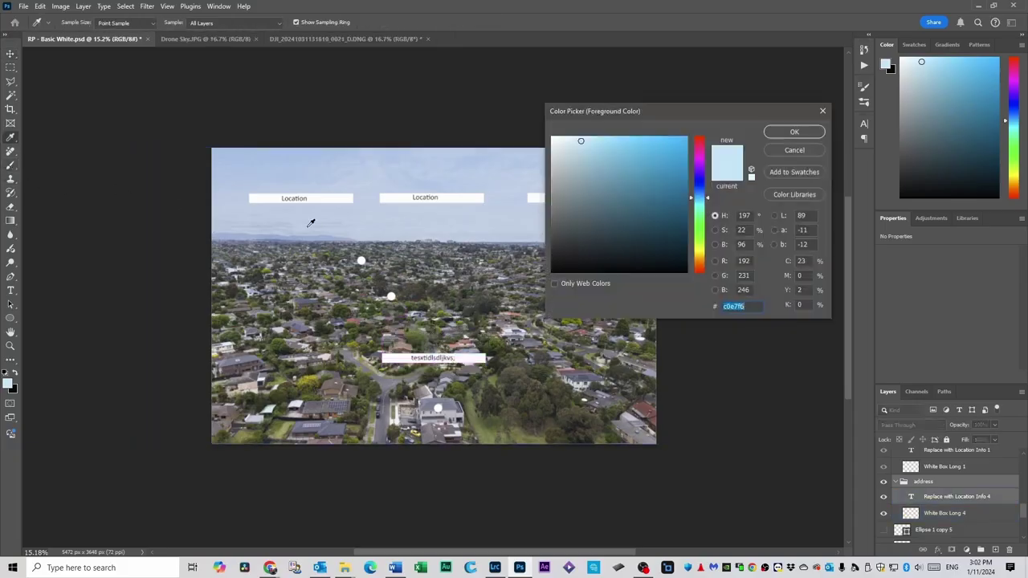
{"action": "left_click", "coordinate": [552, 141]}
{"action": "key", "text": "Return"}
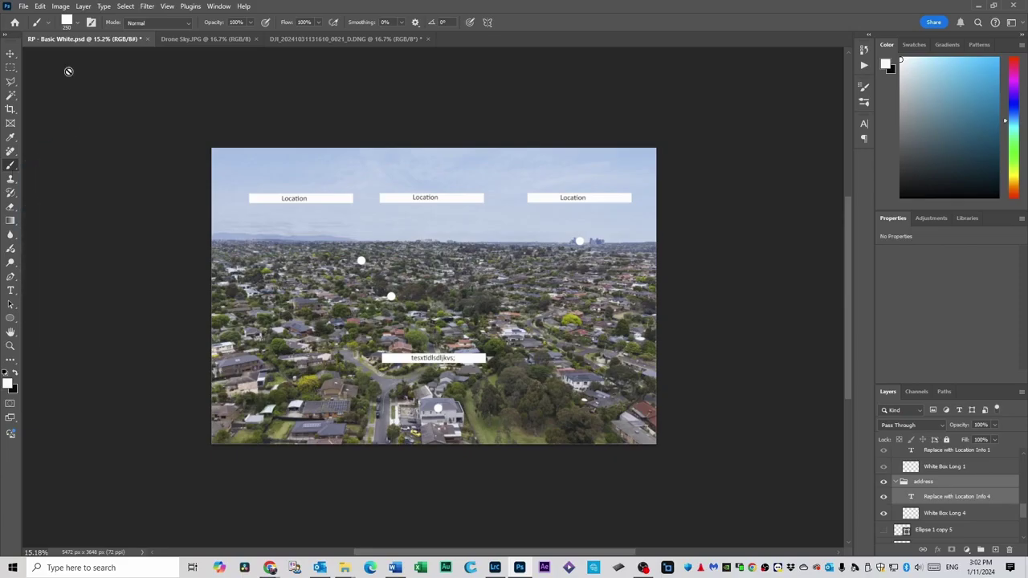
{"action": "left_click", "coordinate": [77, 23]}
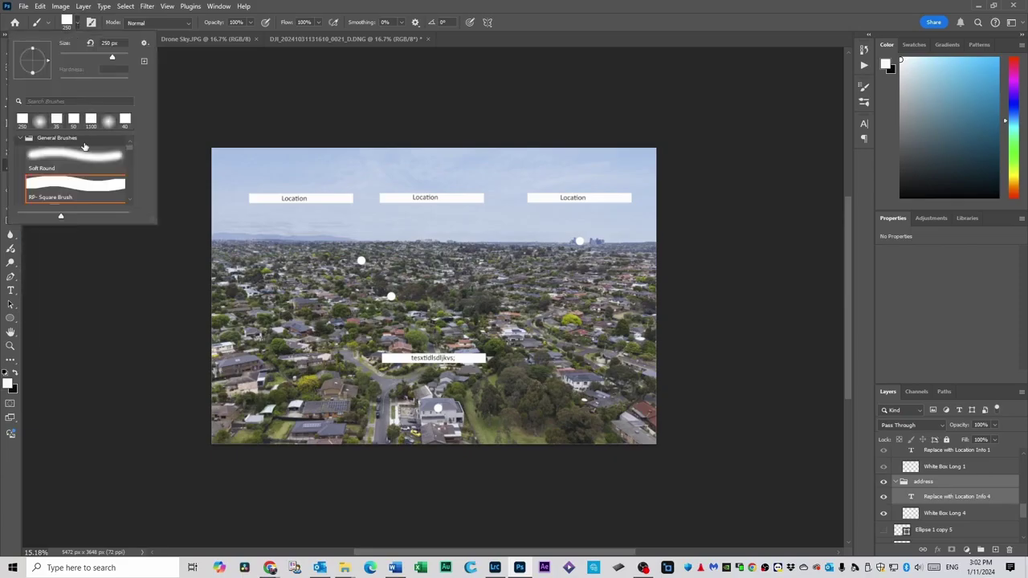
{"action": "scroll", "coordinate": [92, 191], "scroll_direction": "up", "scroll_amount": 1}
{"action": "scroll", "coordinate": [77, 169], "scroll_direction": "down", "scroll_amount": 2}
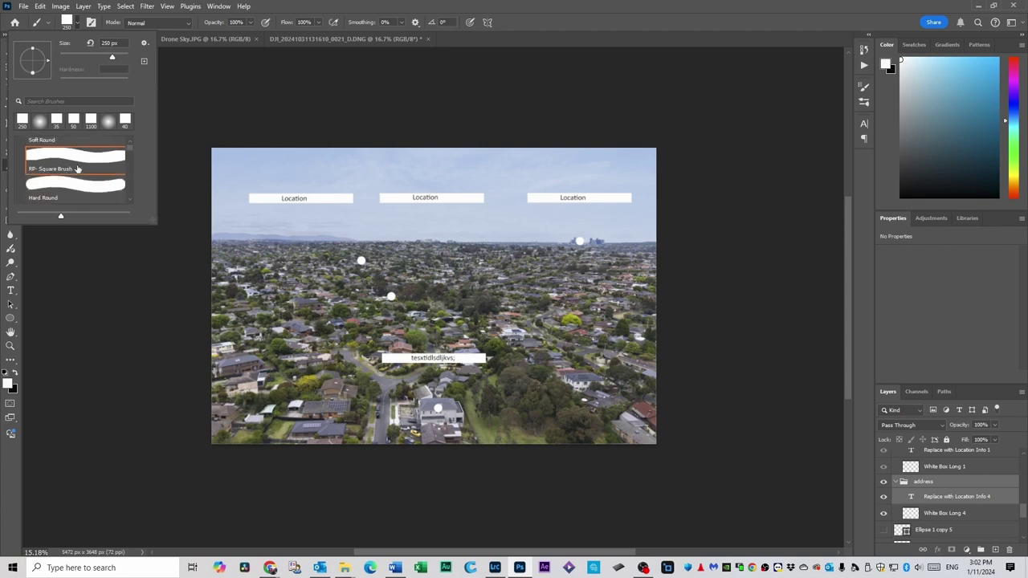
{"action": "left_click", "coordinate": [70, 191]}
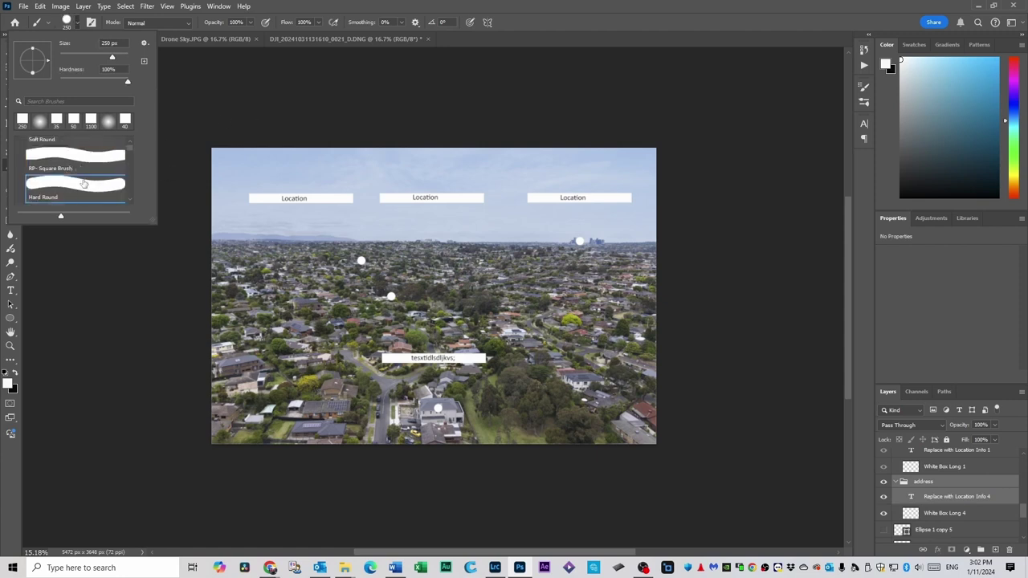
{"action": "double_click", "coordinate": [84, 183]}
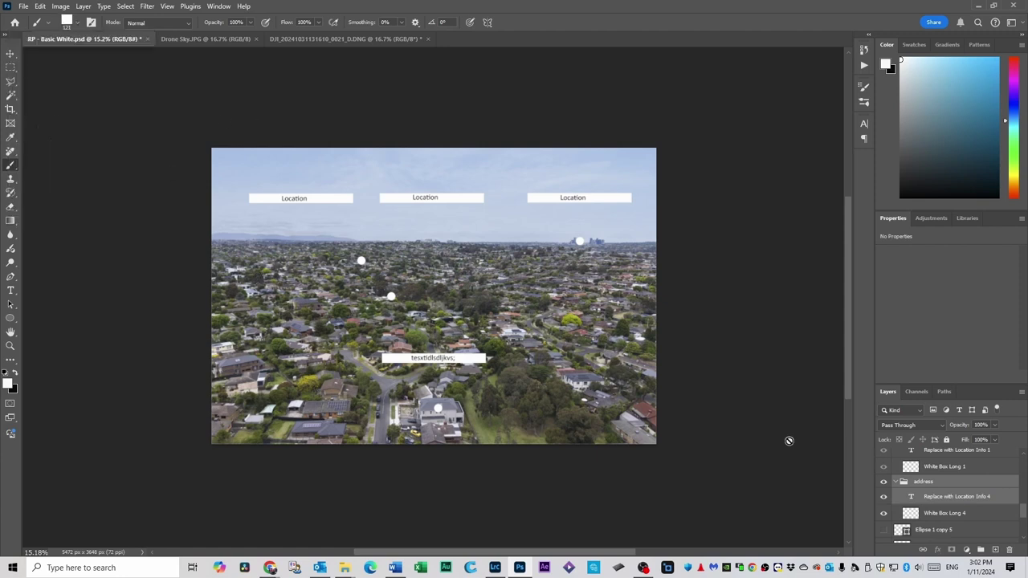
Step: On the DRAW HERE layer, paint straight vertical white lines with a 25 px brush from the four marker dots up to their labels
{"action": "scroll", "coordinate": [818, 447], "scroll_direction": "down", "scroll_amount": 2}
{"action": "scroll", "coordinate": [972, 502], "scroll_direction": "down", "scroll_amount": 3}
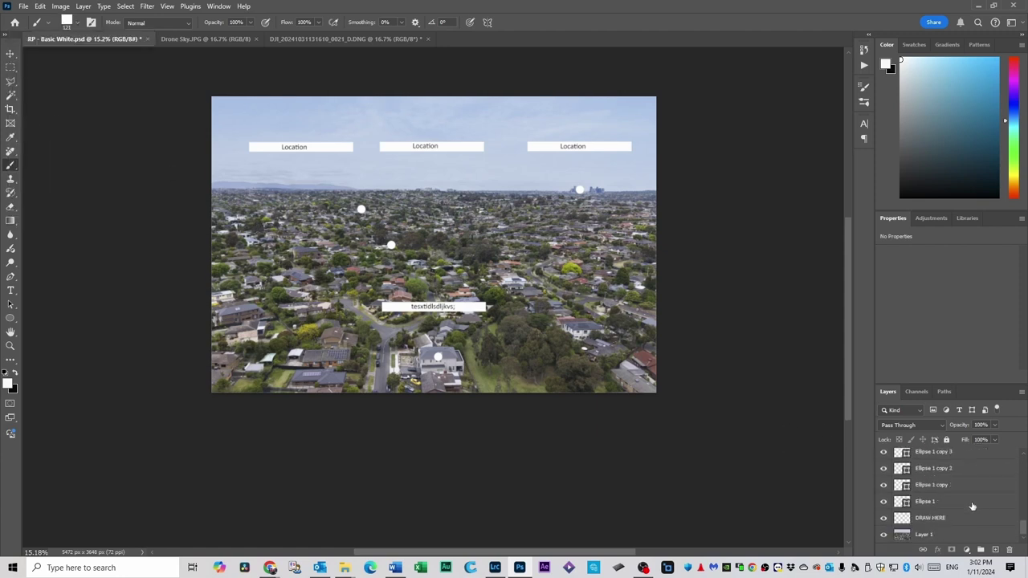
{"action": "left_click", "coordinate": [929, 520]}
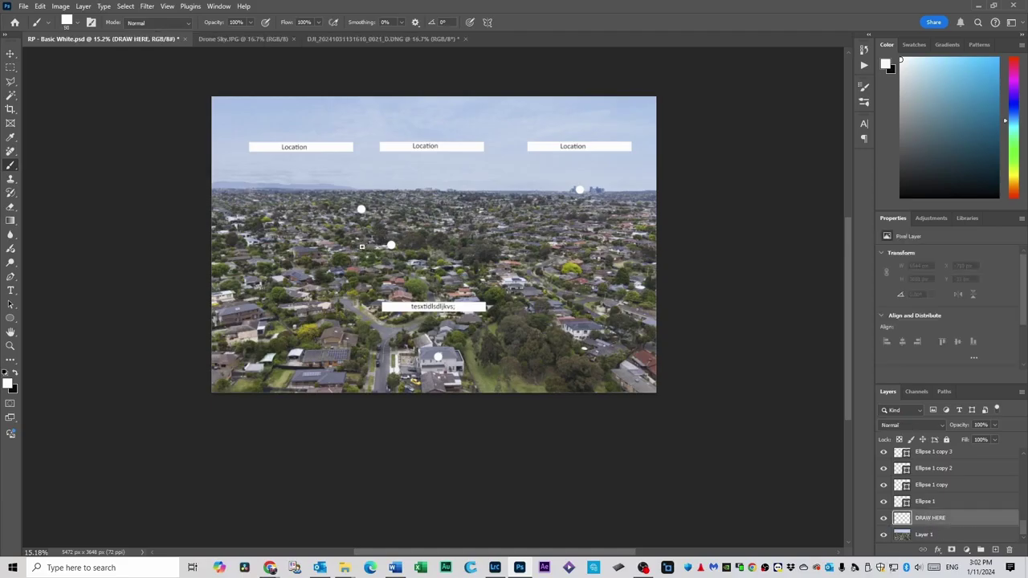
{"action": "left_click", "coordinate": [437, 357]}
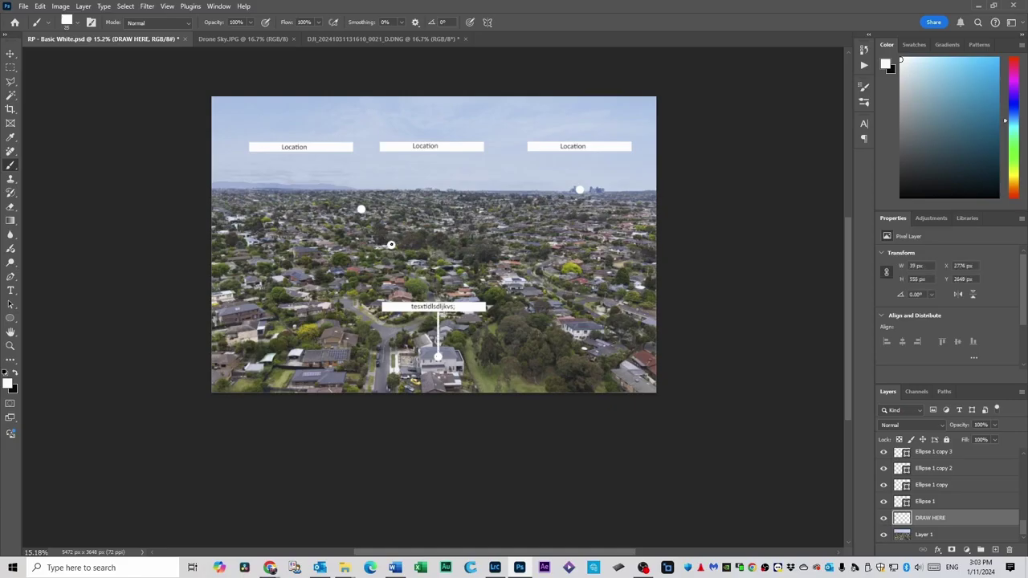
{"action": "left_click_drag", "start_coordinate": [390, 244], "coordinate": [391, 151]}
{"action": "left_click_drag", "start_coordinate": [579, 188], "coordinate": [579, 154]}
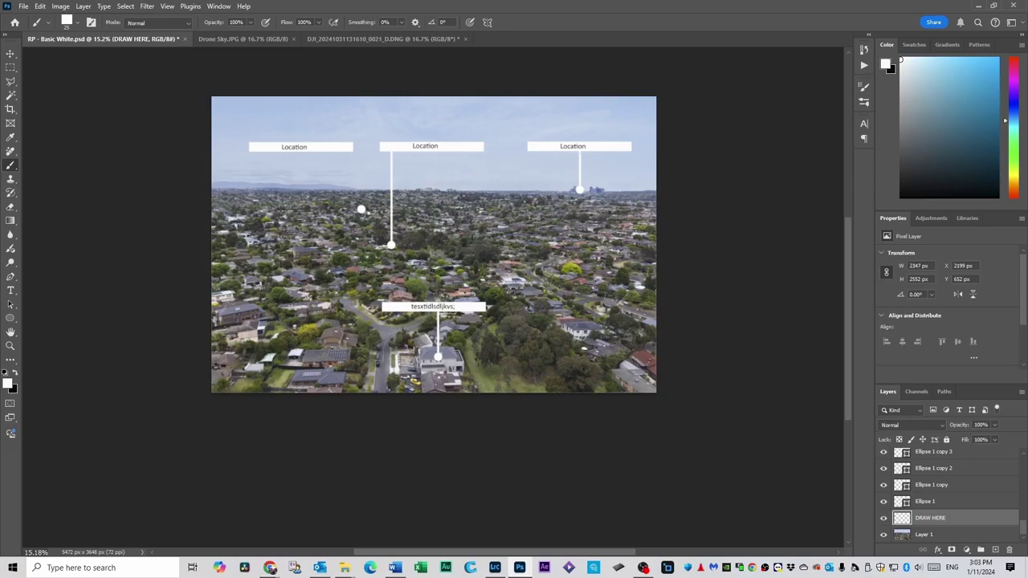
{"action": "left_click_drag", "start_coordinate": [362, 209], "coordinate": [361, 150]}
Step: Shift the Long Box 5 label group to the right so its white box sits over its dot's connecting line
{"action": "key", "text": "v"}
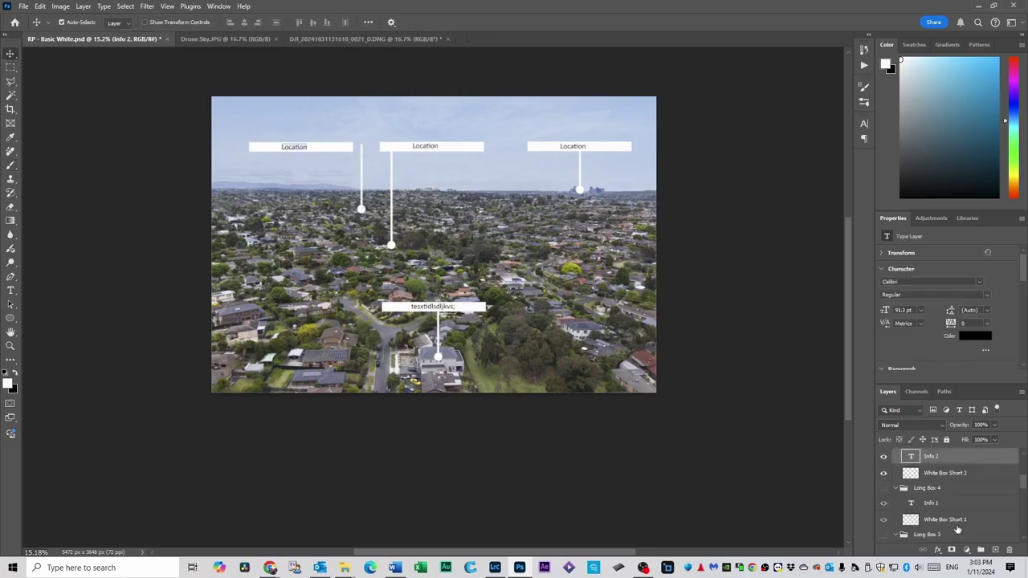
{"action": "left_click_drag", "start_coordinate": [324, 151], "coordinate": [342, 149]}
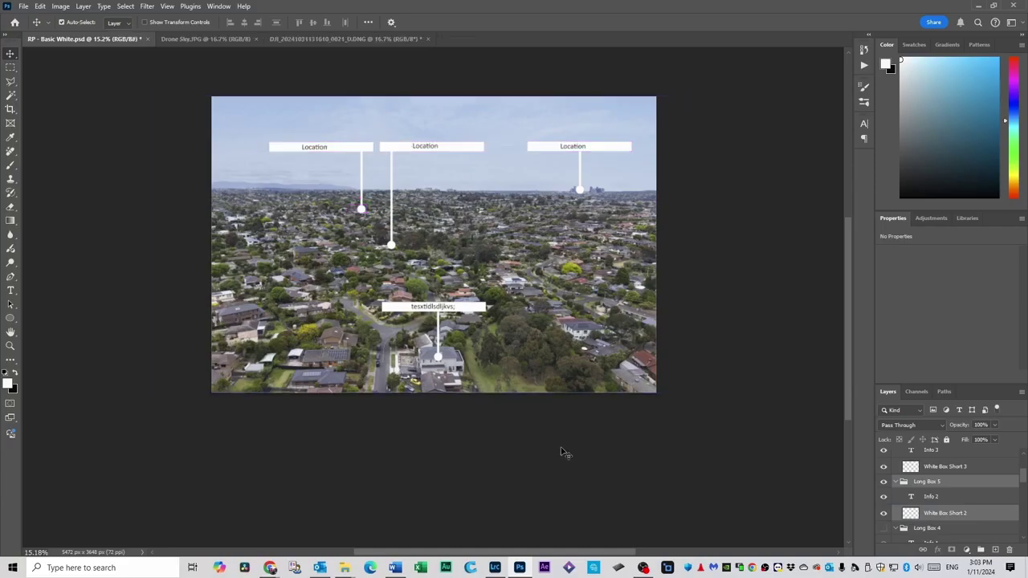
Step: Bring the overhead drone photo of the property into the RP - Basic White template and scale and position it to cover the canvas
{"action": "scroll", "coordinate": [929, 506], "scroll_direction": "up", "scroll_amount": 3}
{"action": "left_click", "coordinate": [929, 502]}
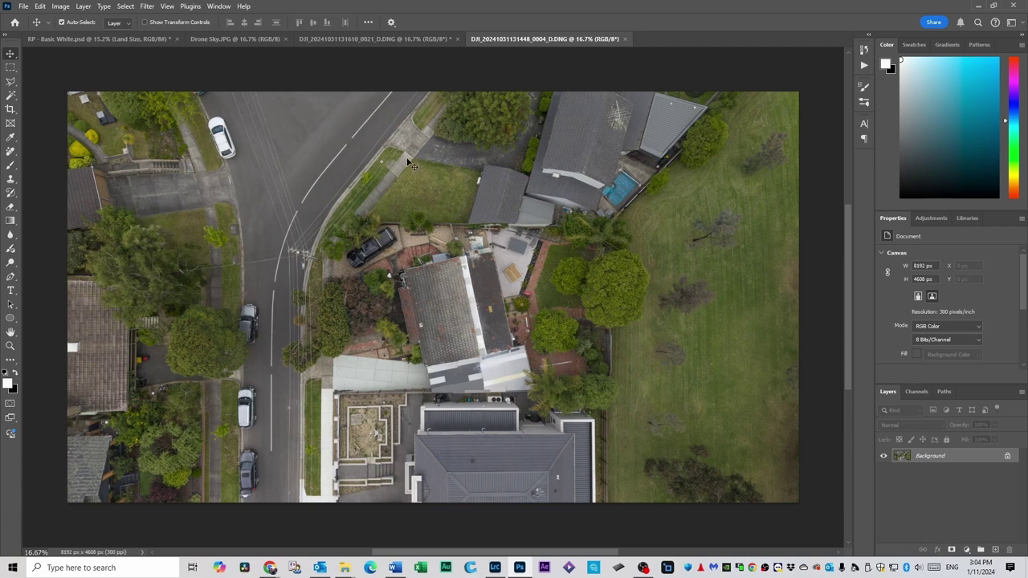
{"action": "left_click", "coordinate": [129, 40]}
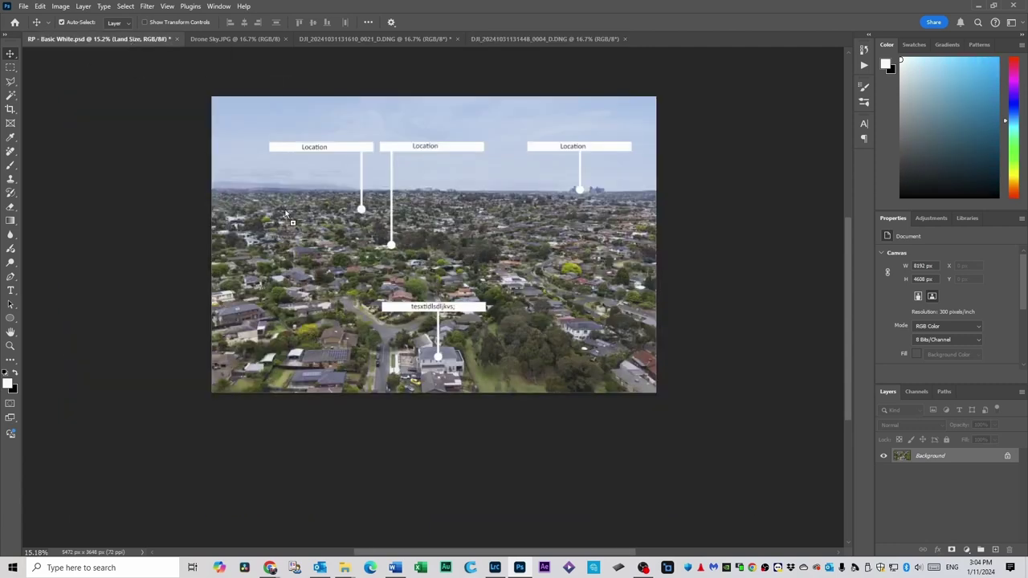
{"action": "key", "text": "ctrl+v"}
{"action": "left_click_drag", "start_coordinate": [443, 233], "coordinate": [431, 277]}
{"action": "key", "text": "ctrl+t"}
{"action": "left_click_drag", "start_coordinate": [766, 96], "coordinate": [602, 188]}
{"action": "left_click_drag", "start_coordinate": [575, 274], "coordinate": [649, 188]}
{"action": "left_click_drag", "start_coordinate": [425, 103], "coordinate": [425, 96]}
{"action": "left_click_drag", "start_coordinate": [425, 383], "coordinate": [425, 392]}
{"action": "key", "text": "Return"}
{"action": "mouse_move", "coordinate": [488, 269]}
{"action": "left_mouse_down"}
{"action": "mouse_move", "coordinate": [438, 269]}
{"action": "mouse_move", "coordinate": [498, 273]}
{"action": "left_mouse_up"}
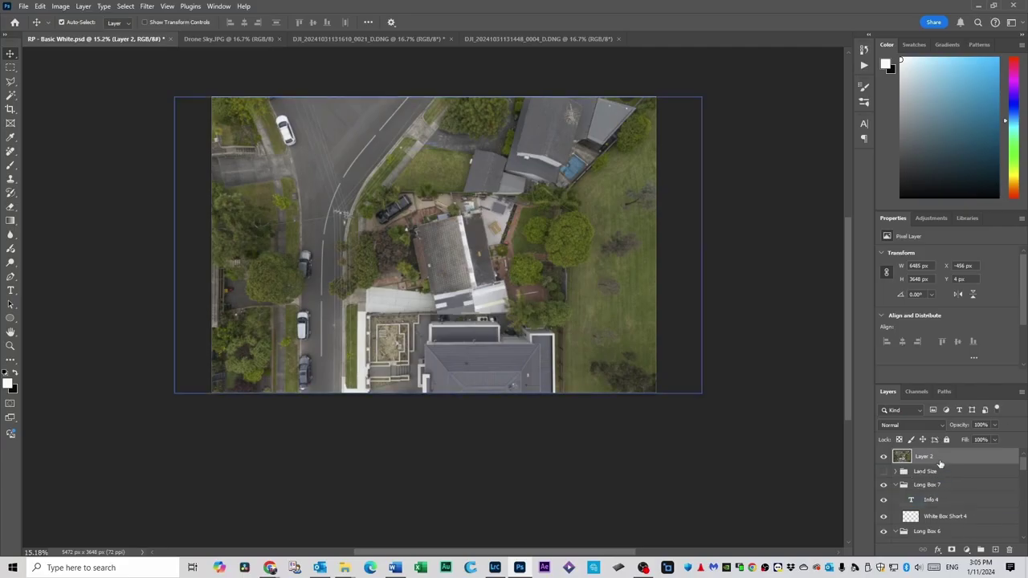
Step: Move the overhead photo layer below the Land Size group and duplicate it twice
{"action": "left_click_drag", "start_coordinate": [940, 460], "coordinate": [942, 480]}
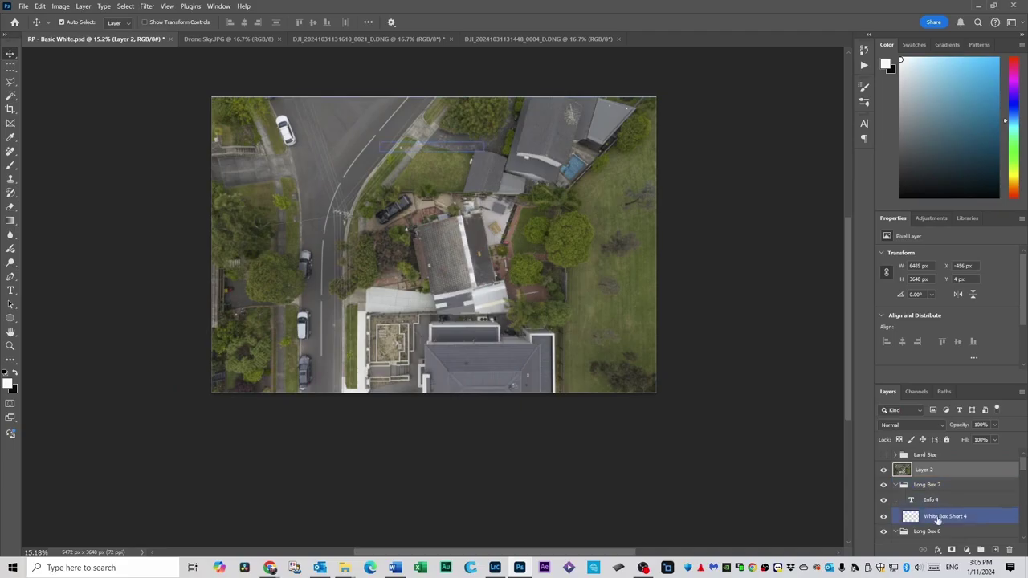
{"action": "key", "text": "ctrl+j"}
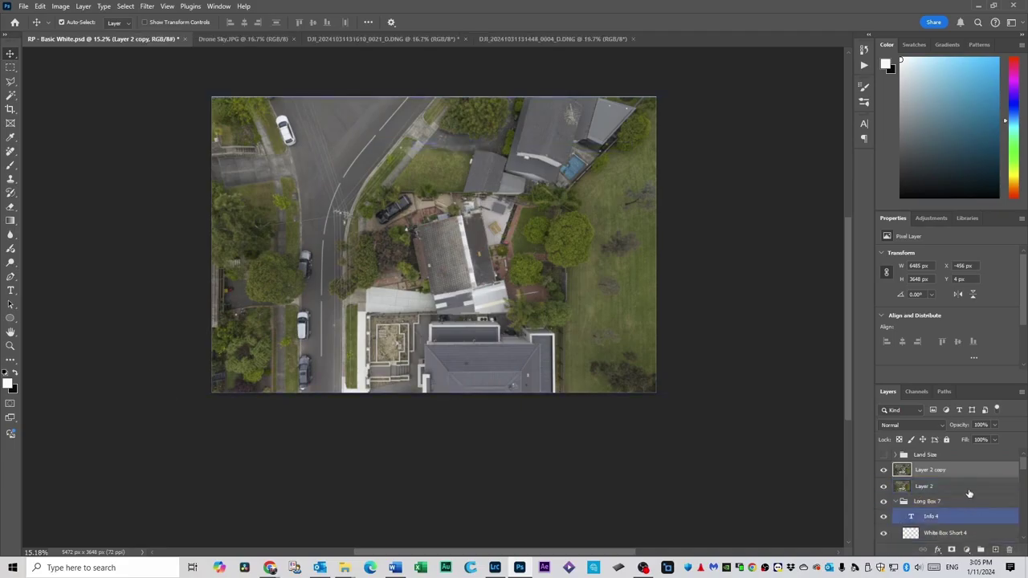
{"action": "key", "text": "ctrl+j"}
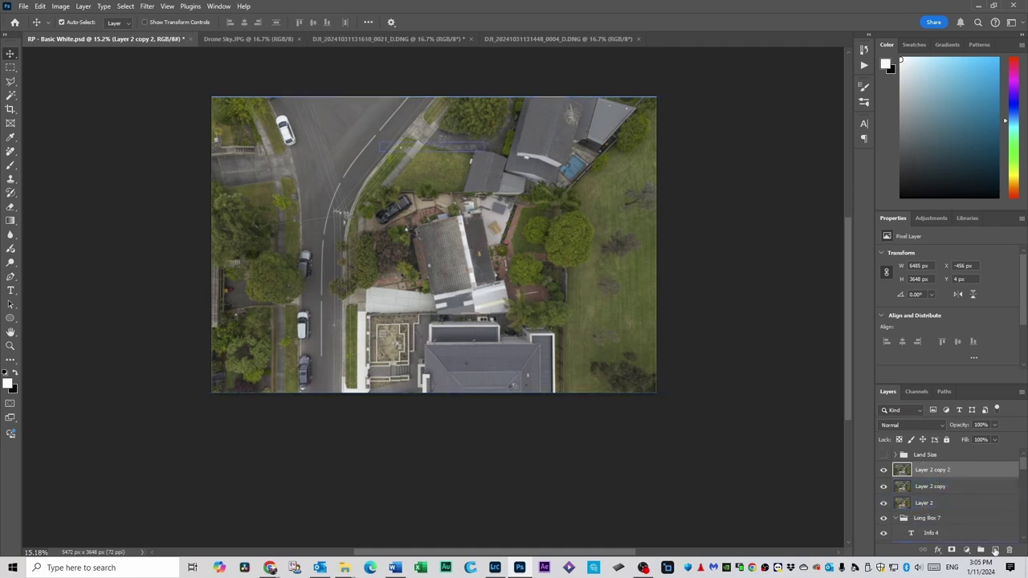
Step: Apply a Gaussian Blur with a 15-pixel radius to Layer 2 copy and check it by temporarily hiding the copy above
{"action": "left_click", "coordinate": [932, 487]}
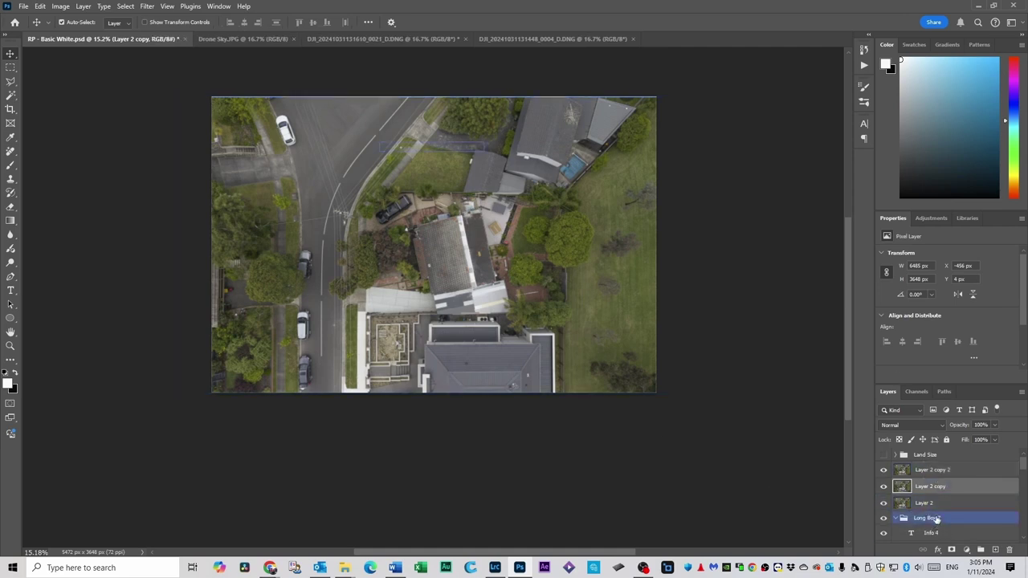
{"action": "left_click", "coordinate": [148, 6]}
{"action": "mouse_move", "coordinate": [168, 134]}
{"action": "left_click", "coordinate": [326, 175]}
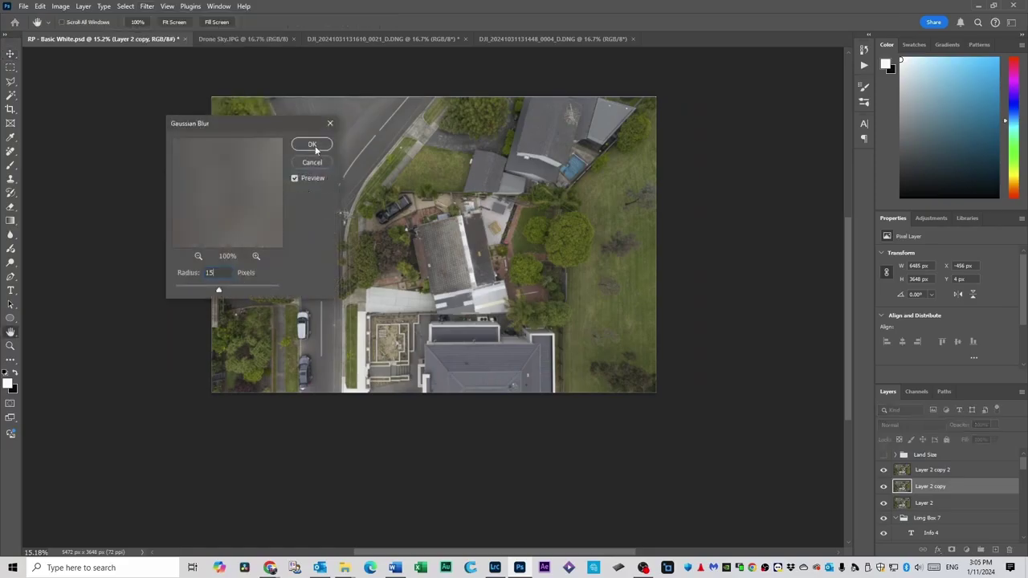
{"action": "left_click", "coordinate": [312, 144]}
{"action": "left_click", "coordinate": [885, 471]}
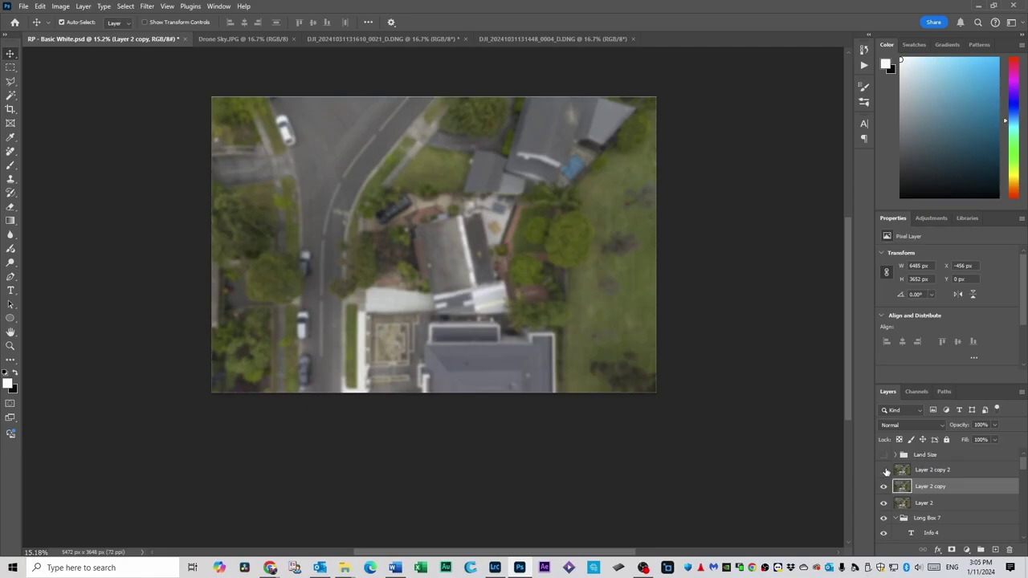
{"action": "left_click", "coordinate": [885, 471]}
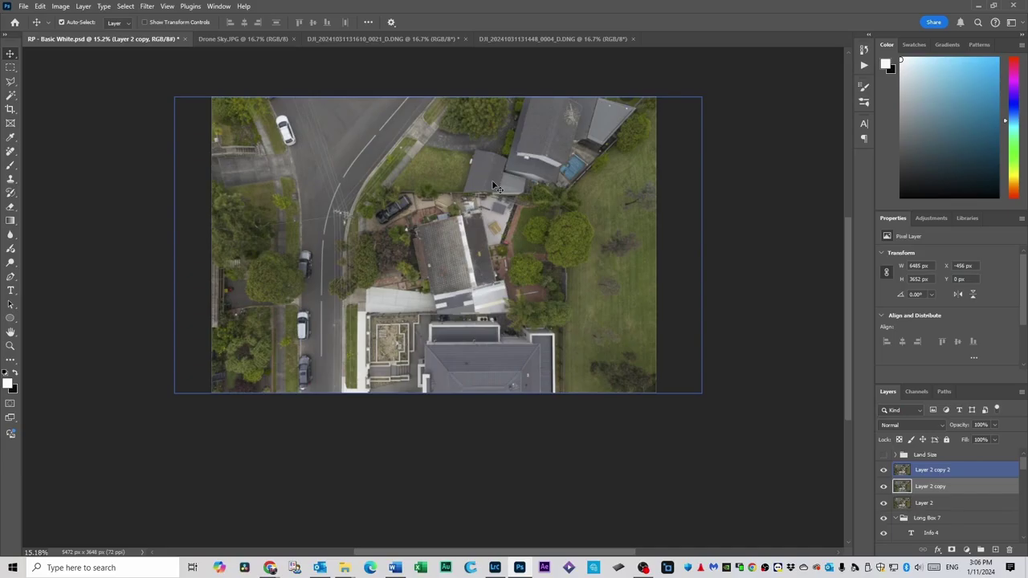
{"action": "left_click", "coordinate": [711, 287]}
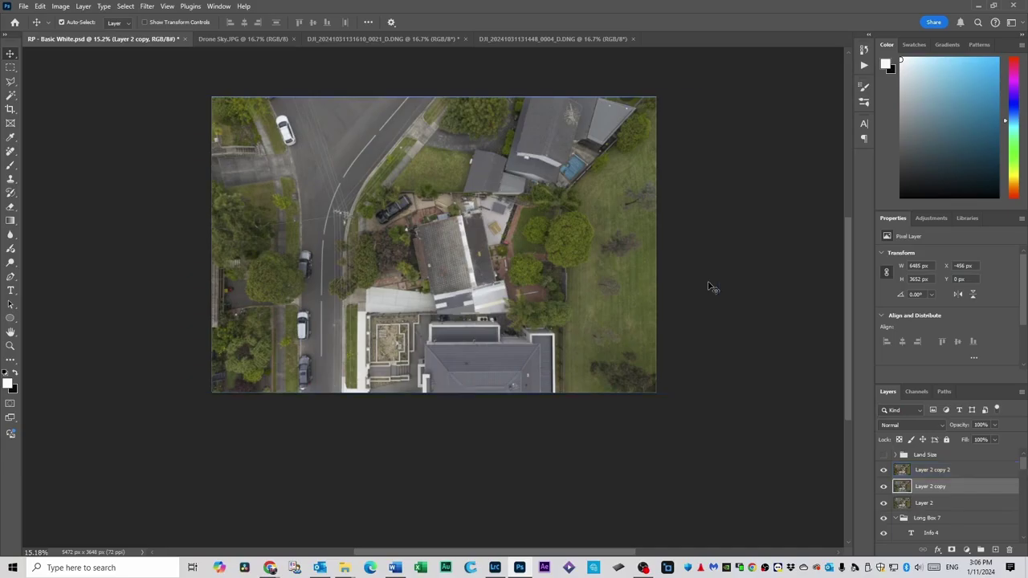
Step: On Layer 2 copy 2, paint a closed white boundary of straight 60 px brush lines around the property's block, with an angled corner by the road
{"action": "left_click", "coordinate": [934, 475]}
{"action": "left_click", "coordinate": [10, 164]}
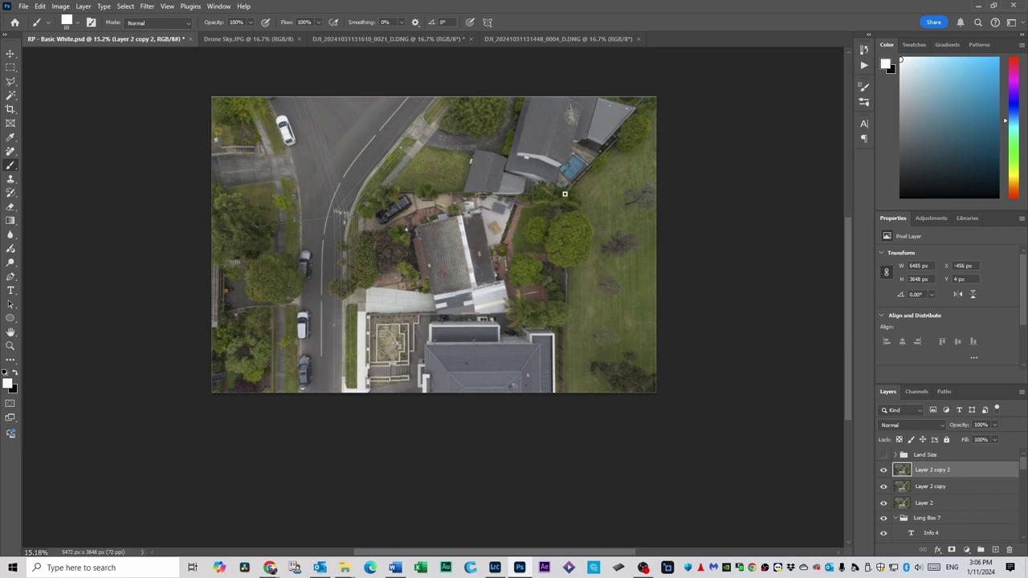
{"action": "left_click", "coordinate": [386, 192], "text": "shift"}
{"action": "left_click", "coordinate": [364, 218], "text": "shift"}
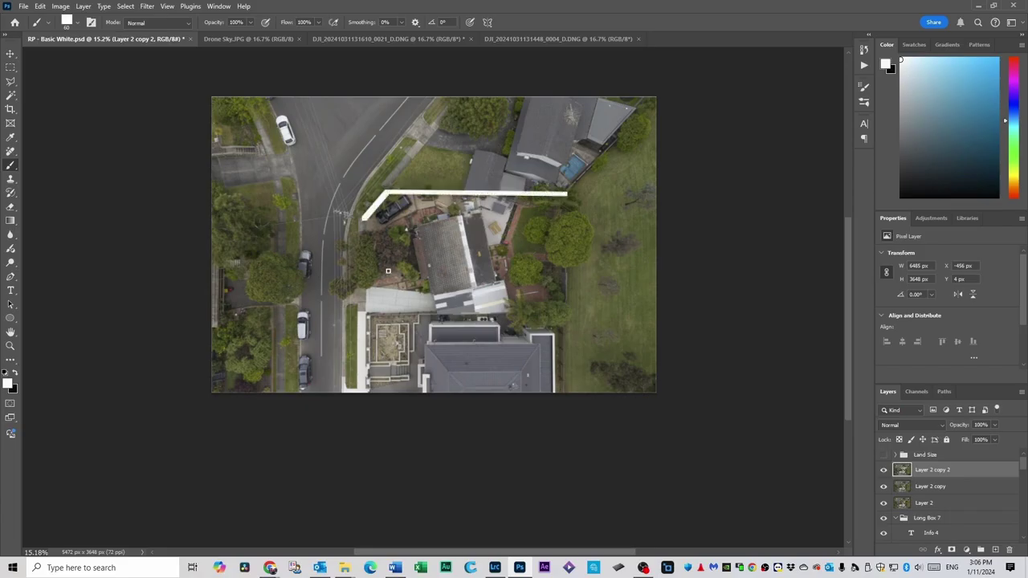
{"action": "left_click", "coordinate": [365, 318], "text": "shift"}
{"action": "left_click", "coordinate": [569, 318], "text": "shift"}
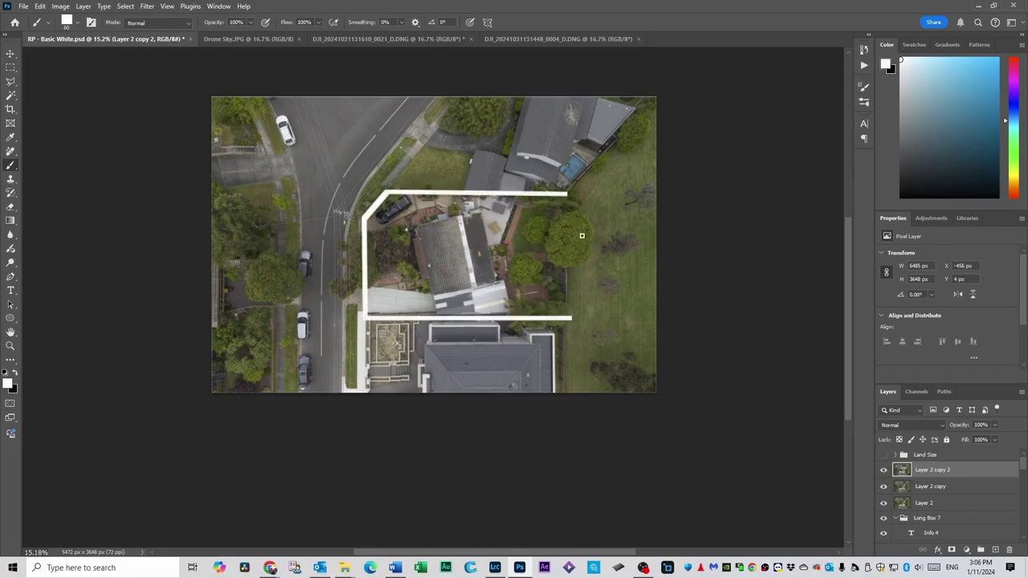
{"action": "left_click", "coordinate": [567, 192], "text": "shift"}
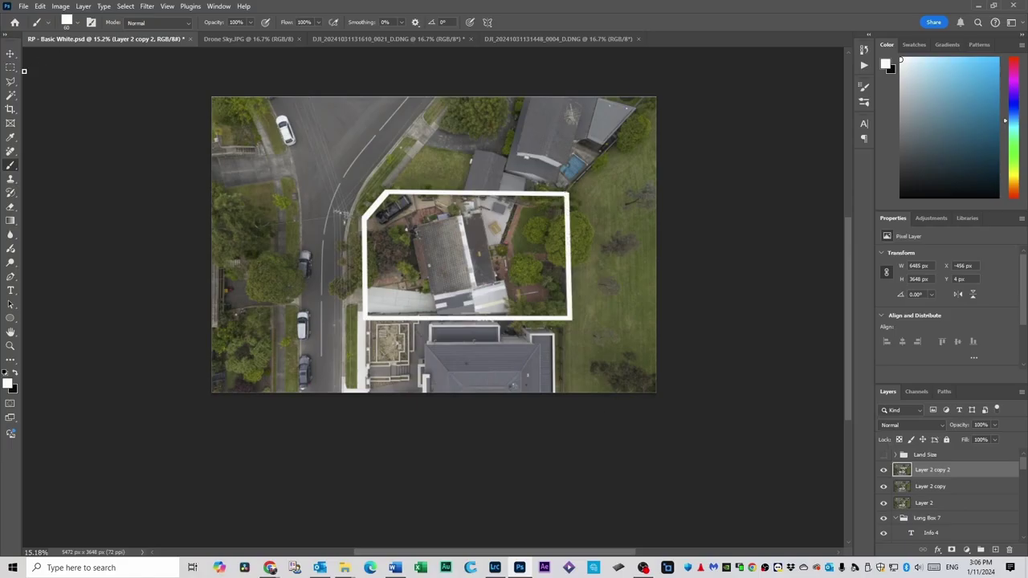
Step: Select the area along the white boundary with the Polygonal Lasso and add a layer mask from it to Layer 2 copy 2
{"action": "left_click", "coordinate": [12, 82]}
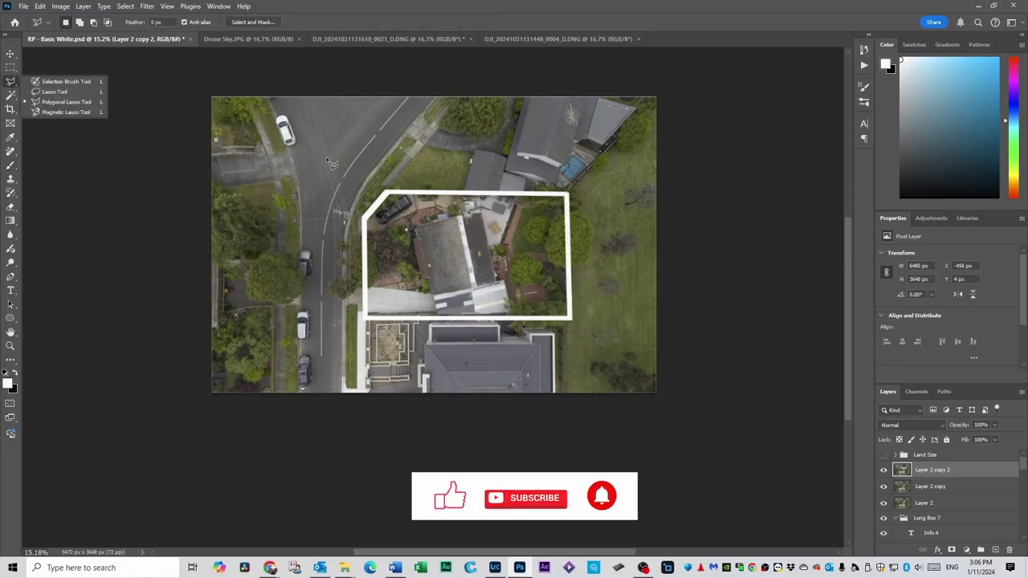
{"action": "left_click", "coordinate": [387, 195]}
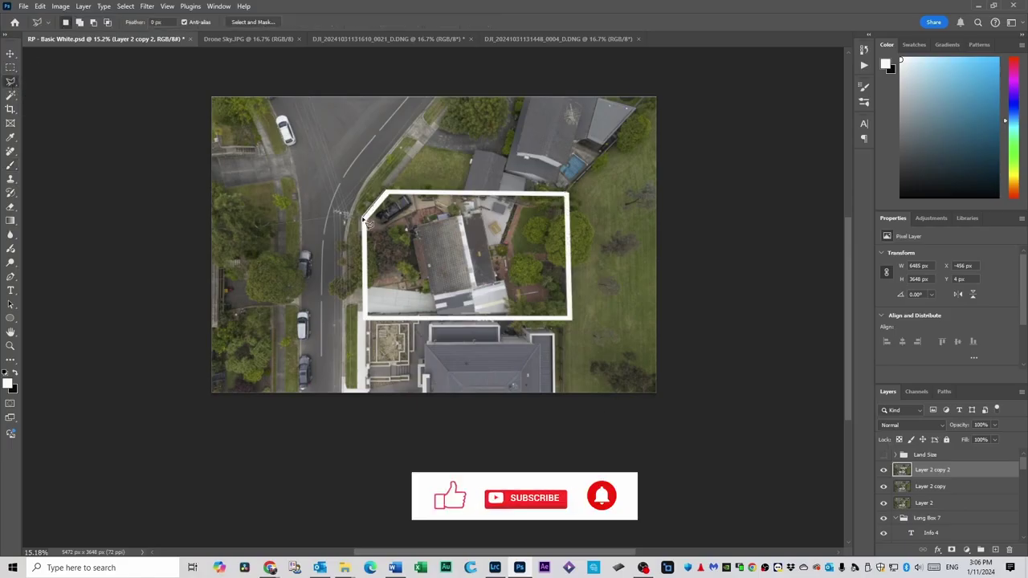
{"action": "left_click", "coordinate": [366, 323]}
{"action": "left_click", "coordinate": [571, 320]}
{"action": "left_click", "coordinate": [570, 194]}
{"action": "left_click", "coordinate": [387, 194]}
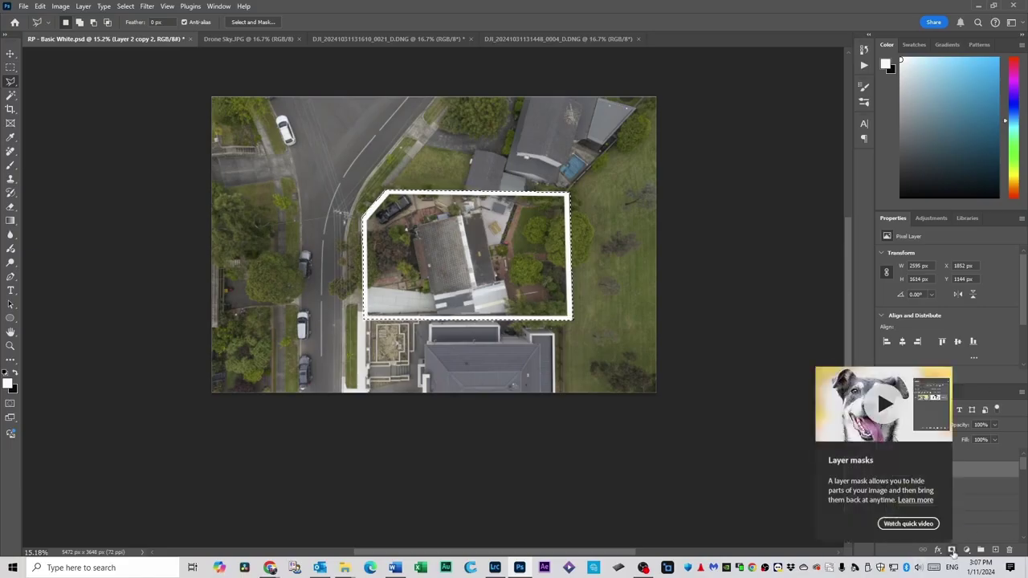
{"action": "left_click", "coordinate": [951, 551]}
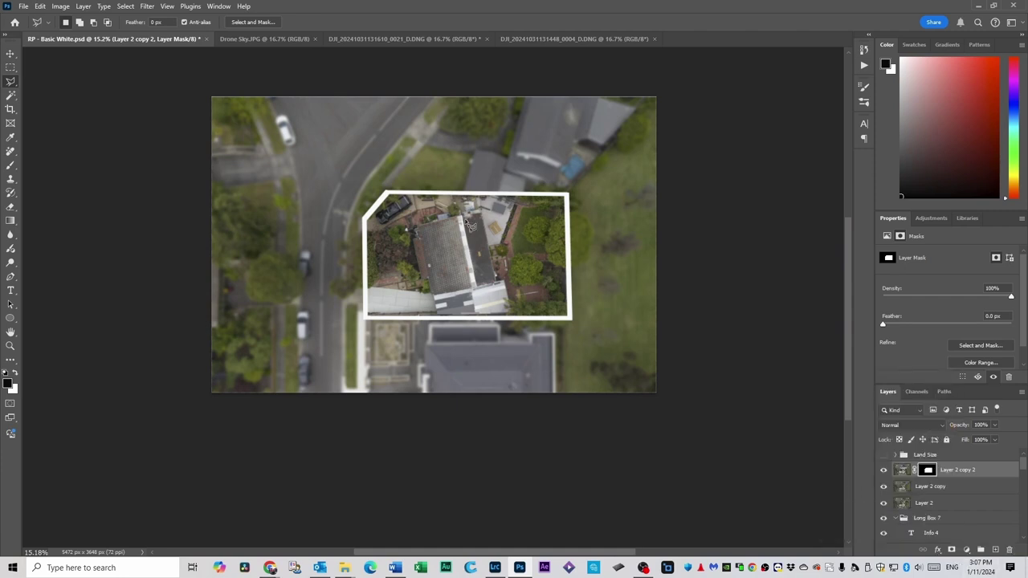
Step: Toggle the masked top copy and the blurred copy off and on to compare what each layer contributes
{"action": "left_click", "coordinate": [883, 471]}
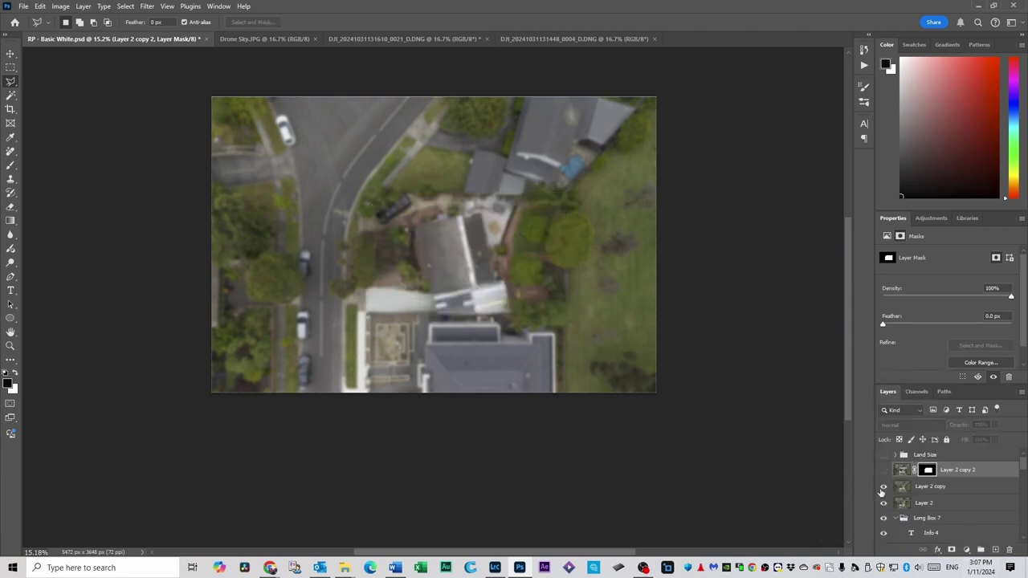
{"action": "left_click", "coordinate": [883, 472]}
{"action": "left_click", "coordinate": [884, 488]}
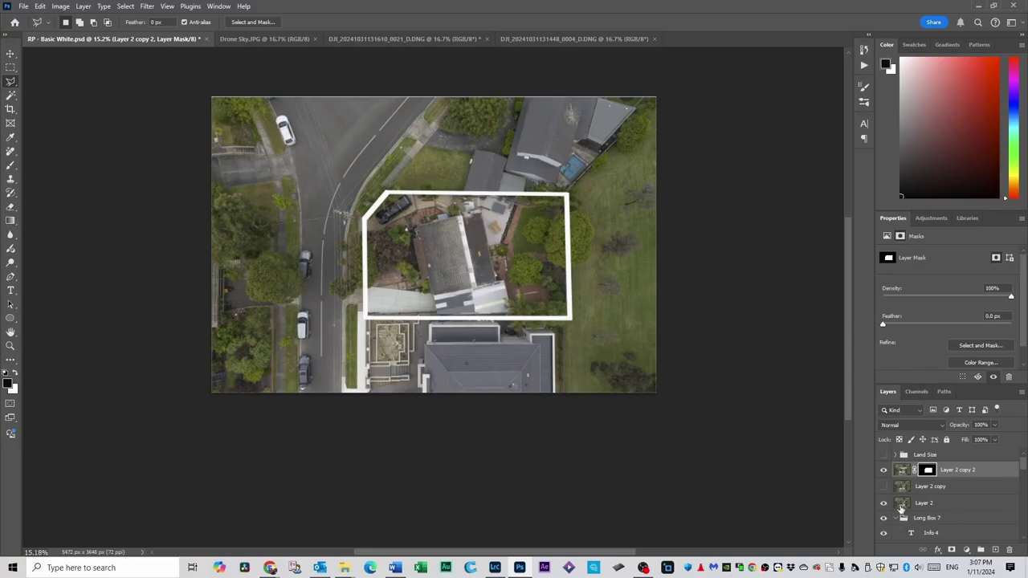
{"action": "left_click", "coordinate": [883, 486]}
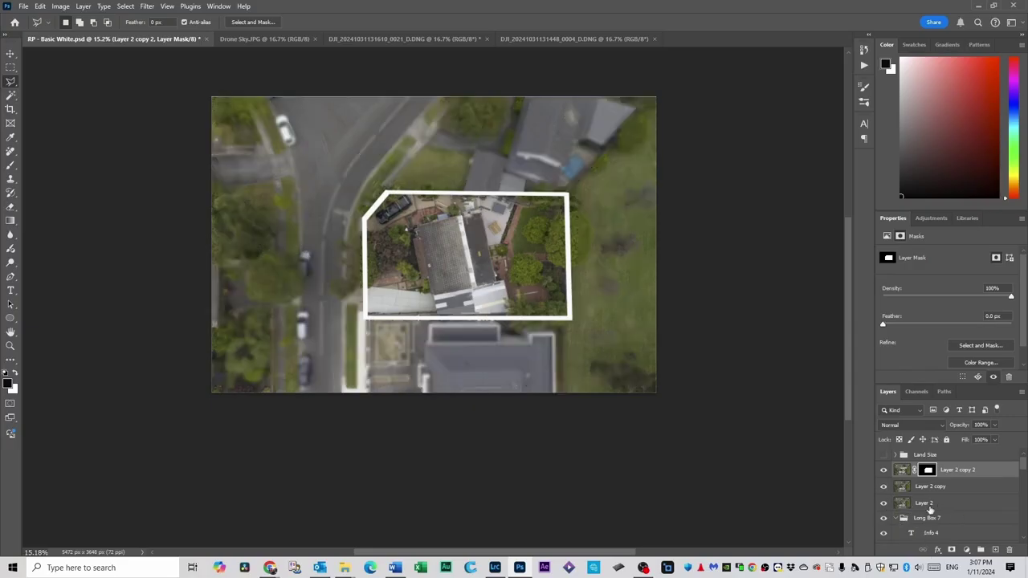
Step: Show the Land Size group and change its area text to 900 sqm
{"action": "left_click", "coordinate": [883, 454]}
{"action": "key", "text": "t"}
{"action": "left_click_drag", "start_coordinate": [374, 246], "coordinate": [431, 247]}
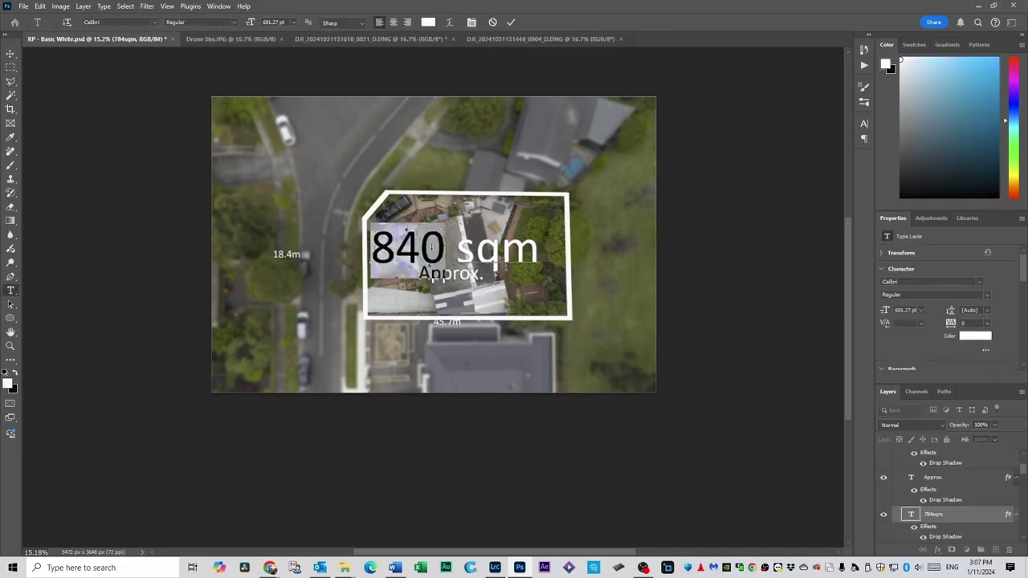
{"action": "type", "text": "90"}
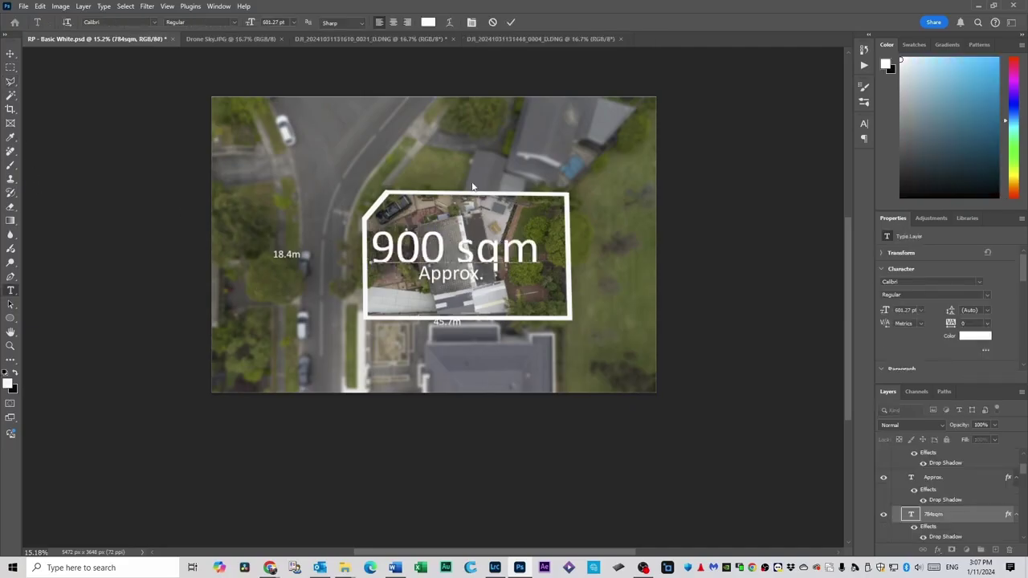
Step: Centre the area text inside the block, and place the 45.7m label below the boundary and the 18.4m label beside its right edge
{"action": "left_click", "coordinate": [10, 54]}
{"action": "left_click_drag", "start_coordinate": [430, 267], "coordinate": [477, 279]}
{"action": "left_click_drag", "start_coordinate": [454, 325], "coordinate": [474, 331]}
{"action": "left_click_drag", "start_coordinate": [289, 256], "coordinate": [590, 256]}
Step: Rotate the 18.4m label to vertical, scale it down slightly and place it close along the block's right boundary
{"action": "scroll", "coordinate": [579, 259], "scroll_direction": "up", "scroll_amount": 2}
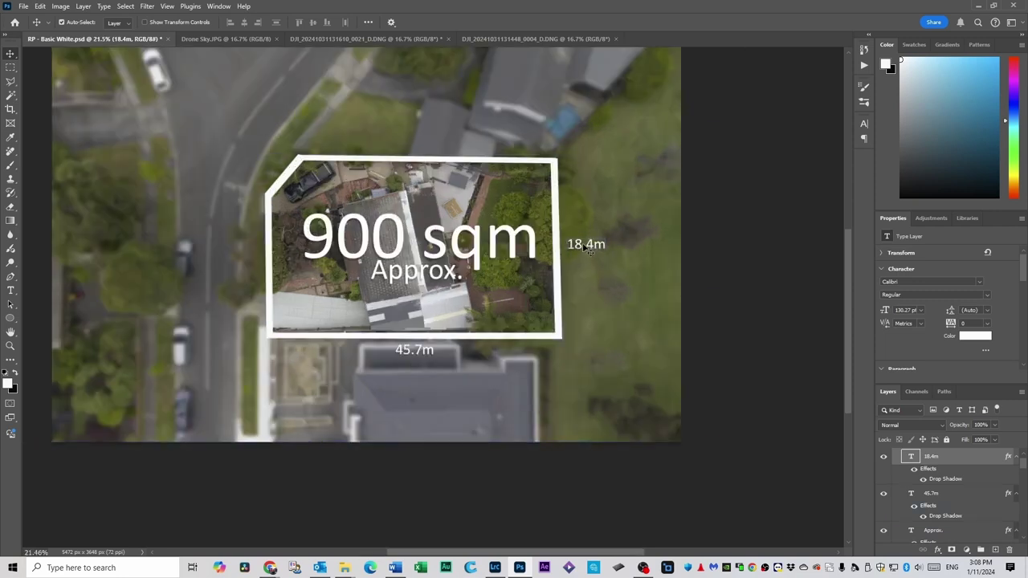
{"action": "key", "text": "ctrl+t"}
{"action": "mouse_move", "coordinate": [608, 236]}
{"action": "left_mouse_down"}
{"action": "mouse_move", "coordinate": [620, 228]}
{"action": "mouse_move", "coordinate": [612, 240]}
{"action": "left_mouse_up"}
{"action": "left_click_drag", "start_coordinate": [614, 245], "coordinate": [571, 247]}
{"action": "key", "text": "Return"}
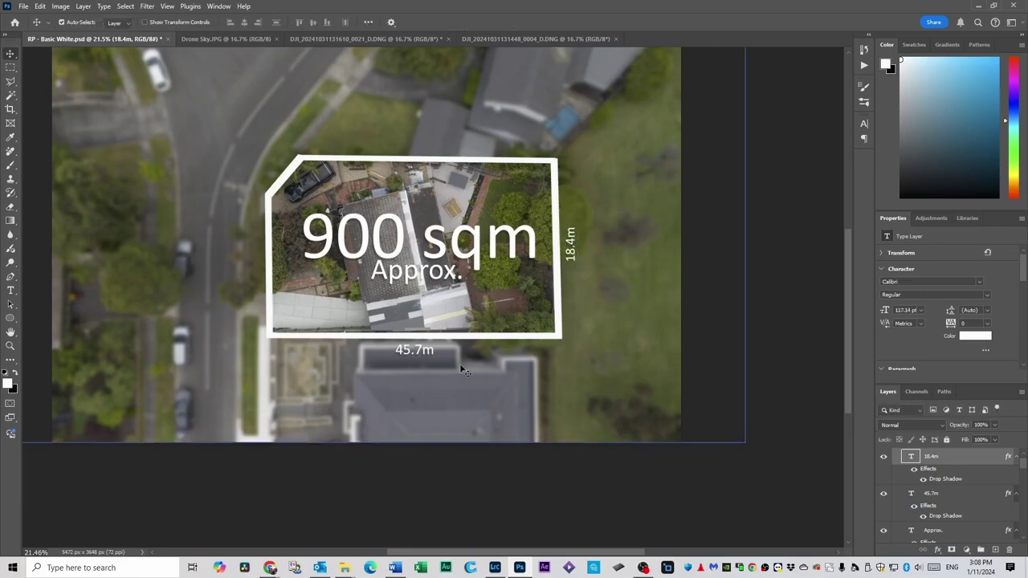
Step: Change the dimension label below the block to 33.0m
{"action": "double_click", "coordinate": [413, 351]}
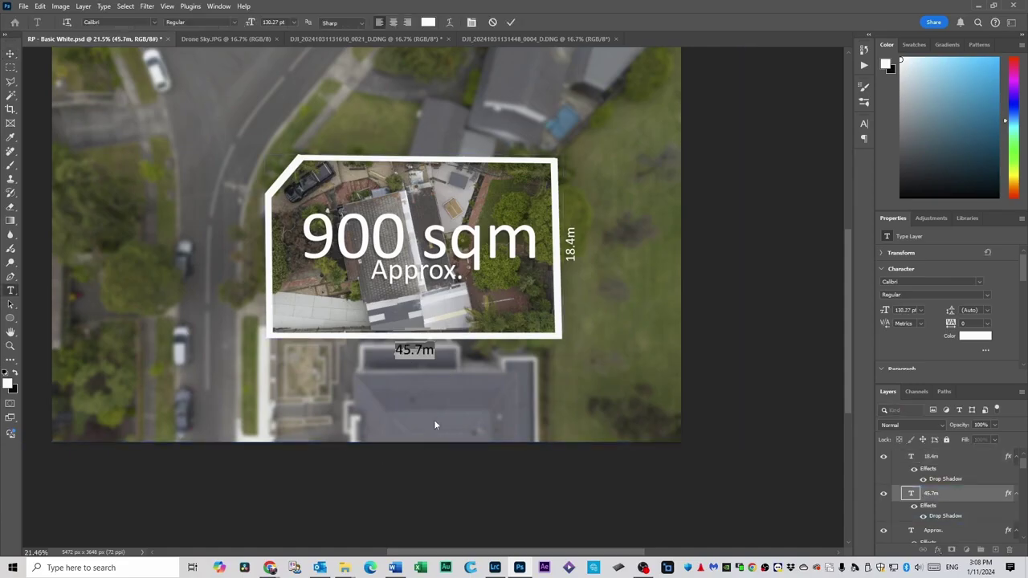
{"action": "type", "text": "33.0m"}
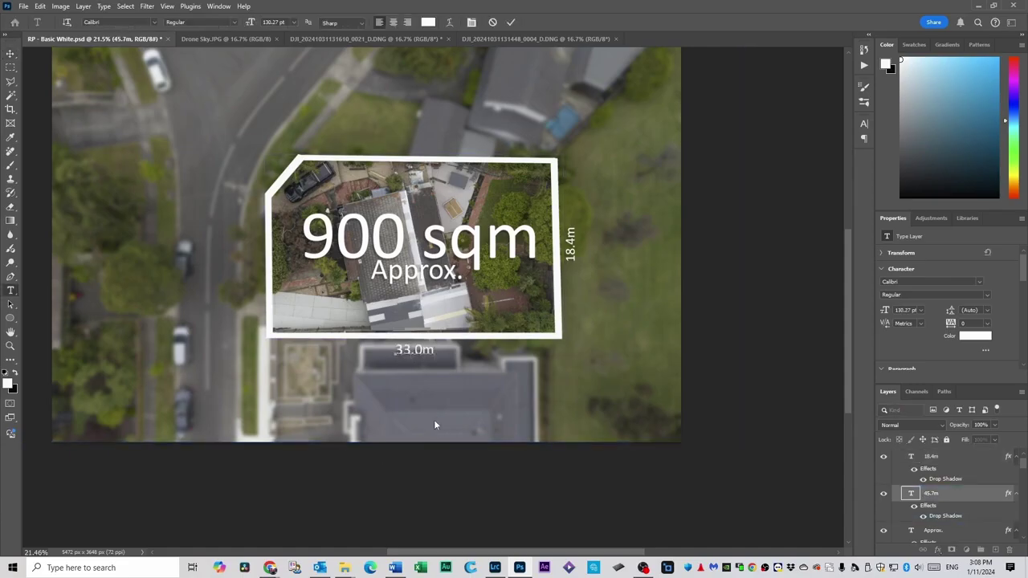
{"action": "key", "text": "ctrl+Return"}
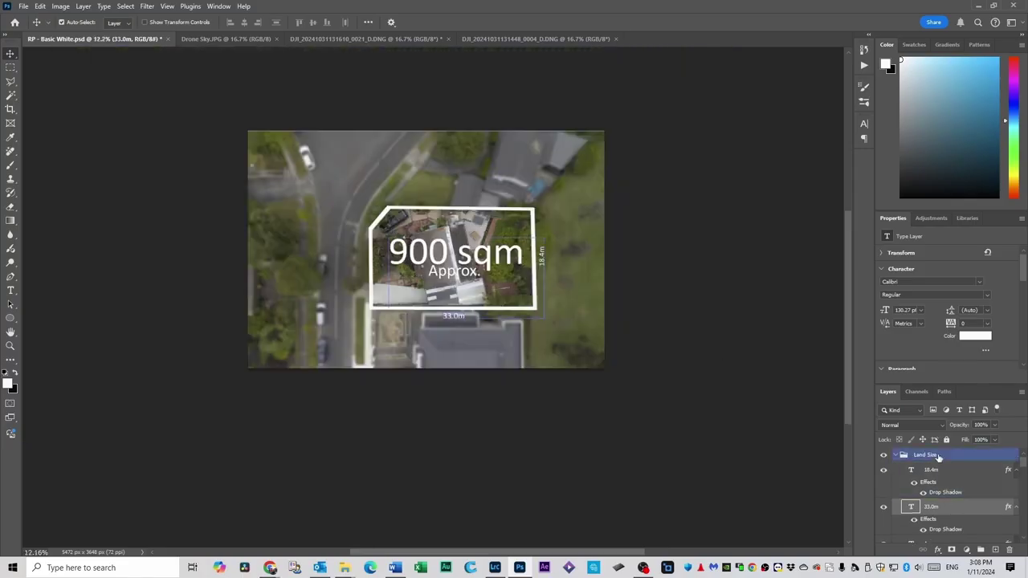
Step: Select the Land Size group and the blurred Layer 2 copy in the layer stack
{"action": "left_click", "coordinate": [938, 455]}
{"action": "scroll", "coordinate": [991, 514], "scroll_direction": "down", "scroll_amount": 10}
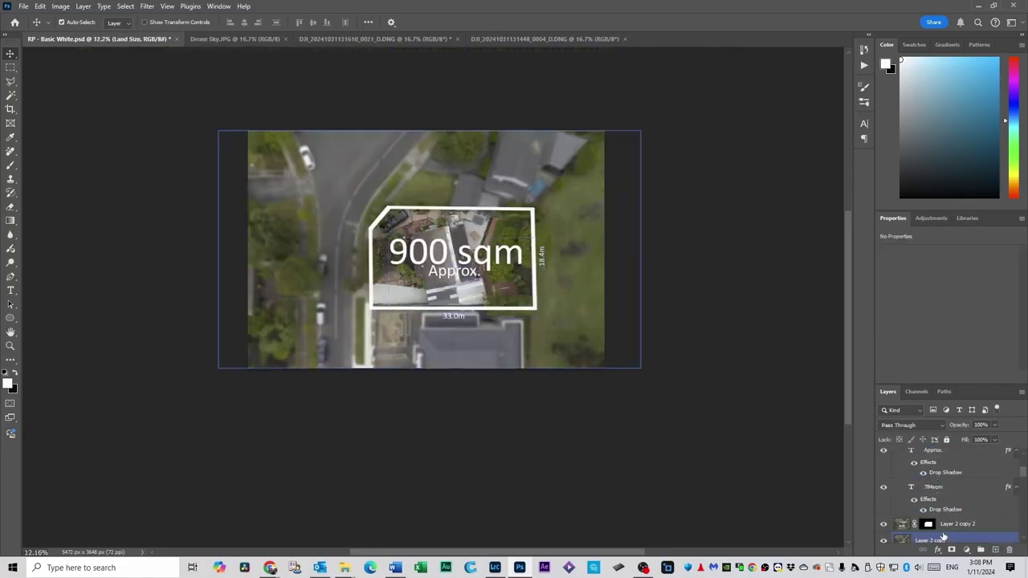
{"action": "left_click", "coordinate": [943, 536]}
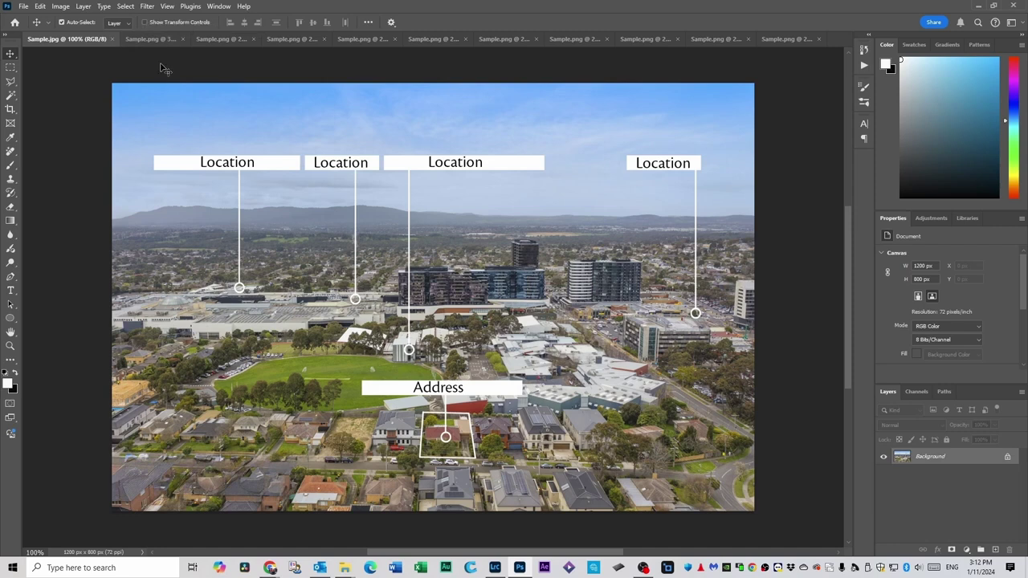
Step: Examine the open sample images one after another to compare the label, pin and icon styles of the templates
{"action": "left_click", "coordinate": [144, 40]}
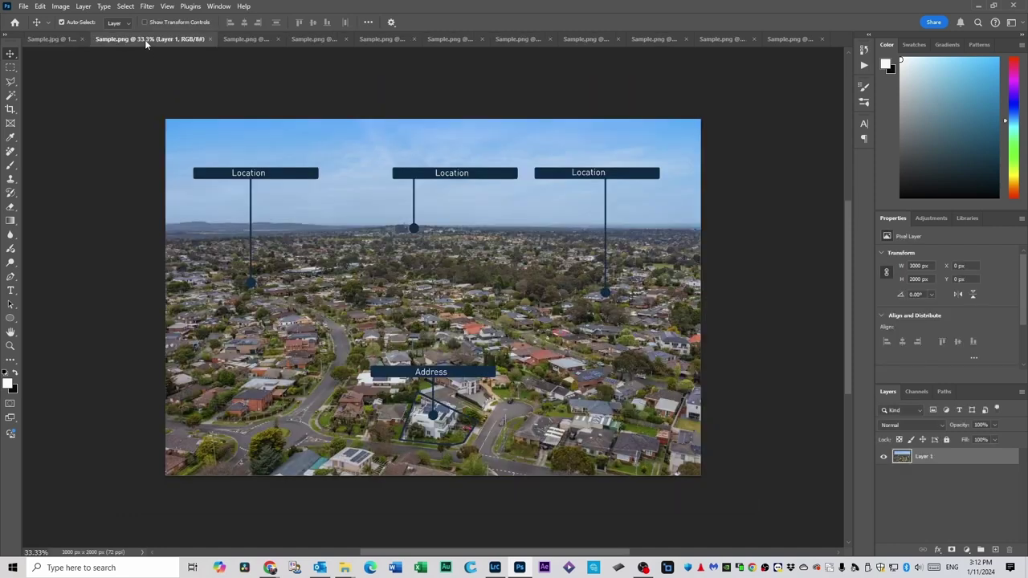
{"action": "left_click", "coordinate": [243, 41]}
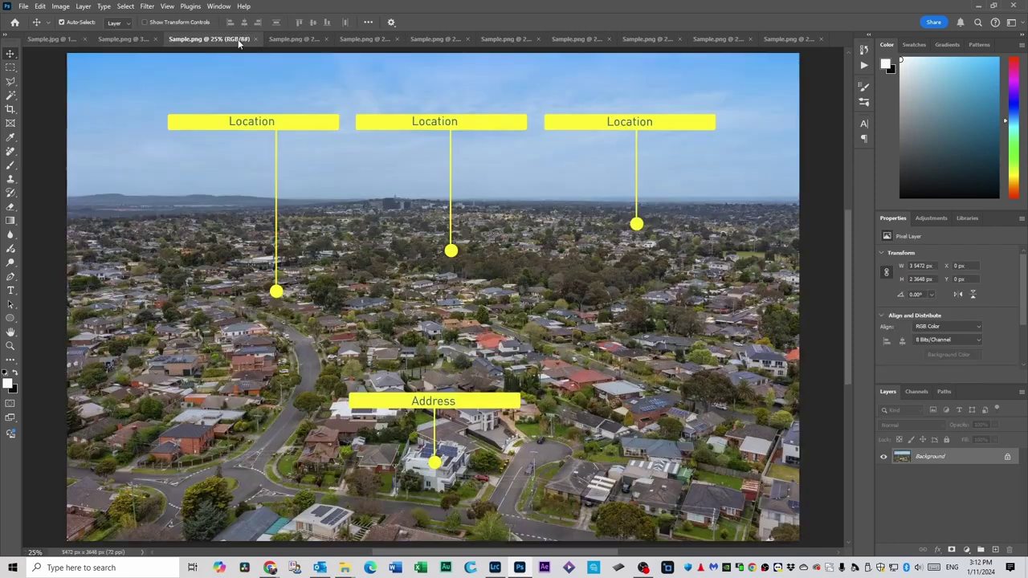
{"action": "left_click", "coordinate": [299, 40]}
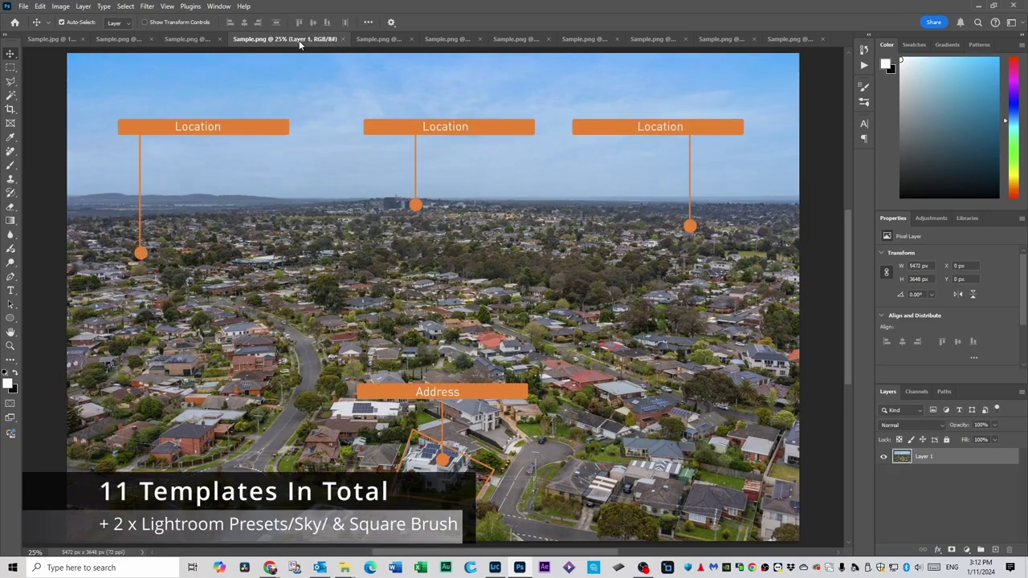
{"action": "left_click", "coordinate": [384, 40]}
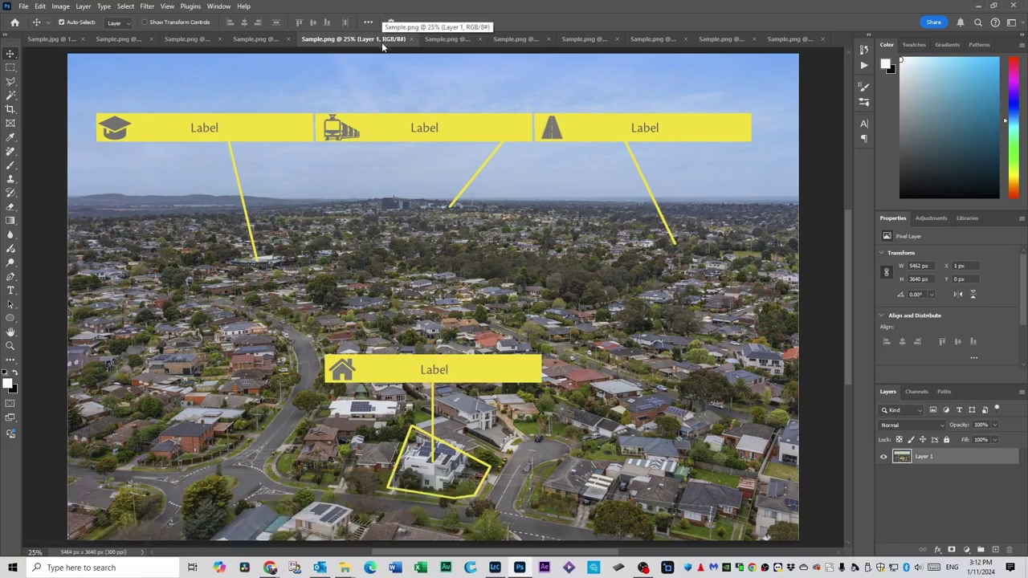
{"action": "left_click", "coordinate": [452, 40]}
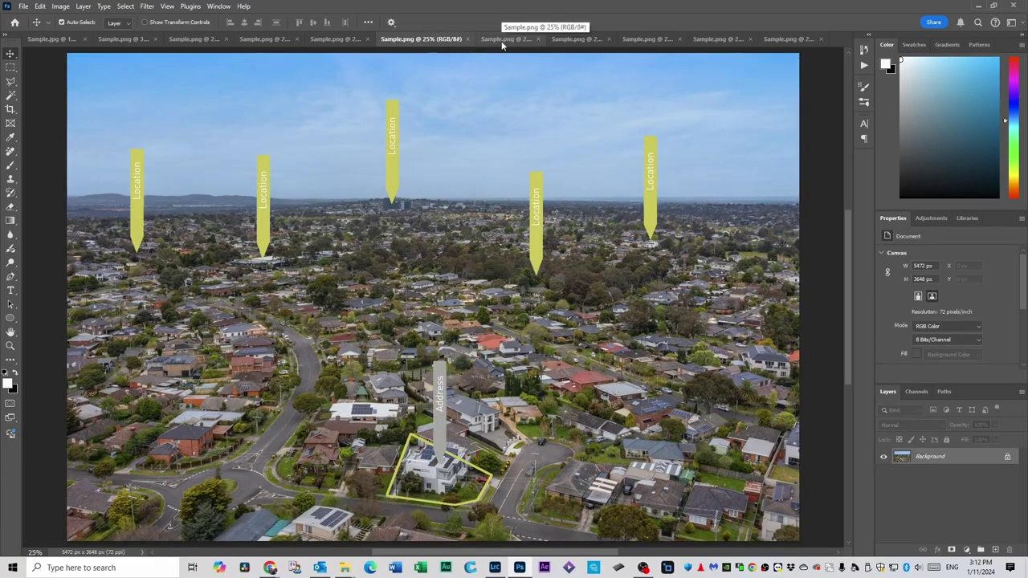
{"action": "left_click", "coordinate": [502, 45]}
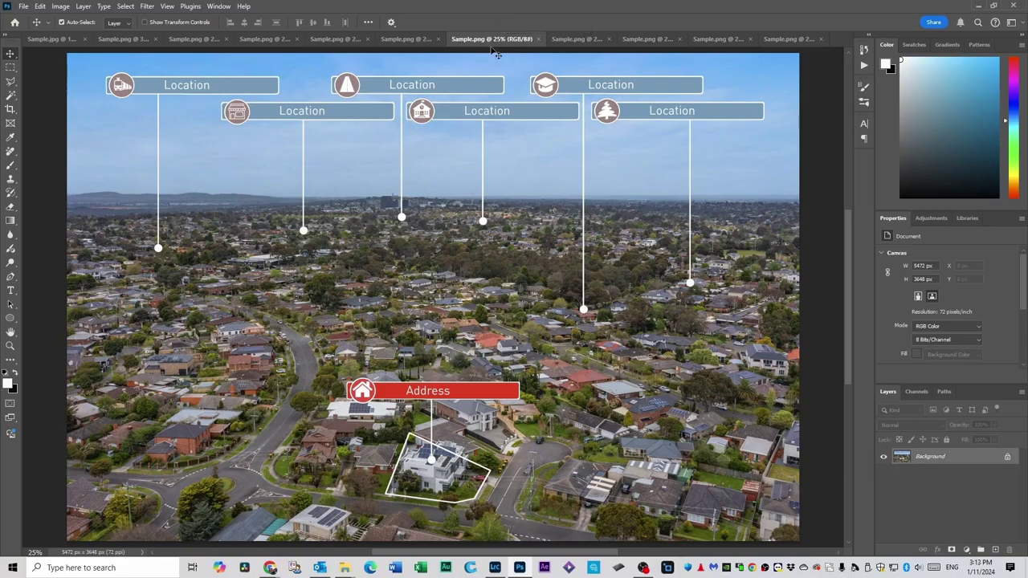
{"action": "left_click", "coordinate": [575, 38]}
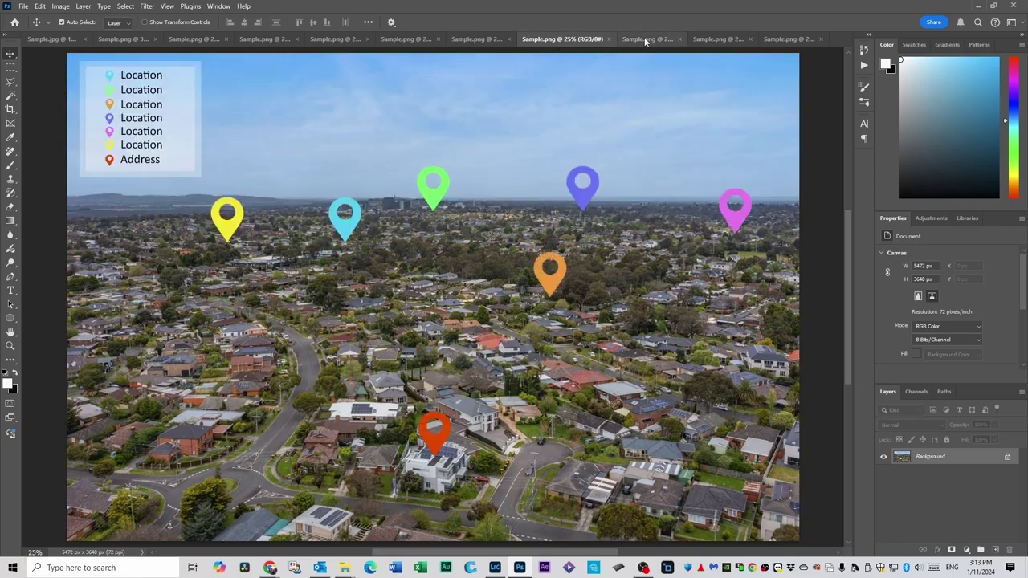
{"action": "left_click", "coordinate": [644, 39]}
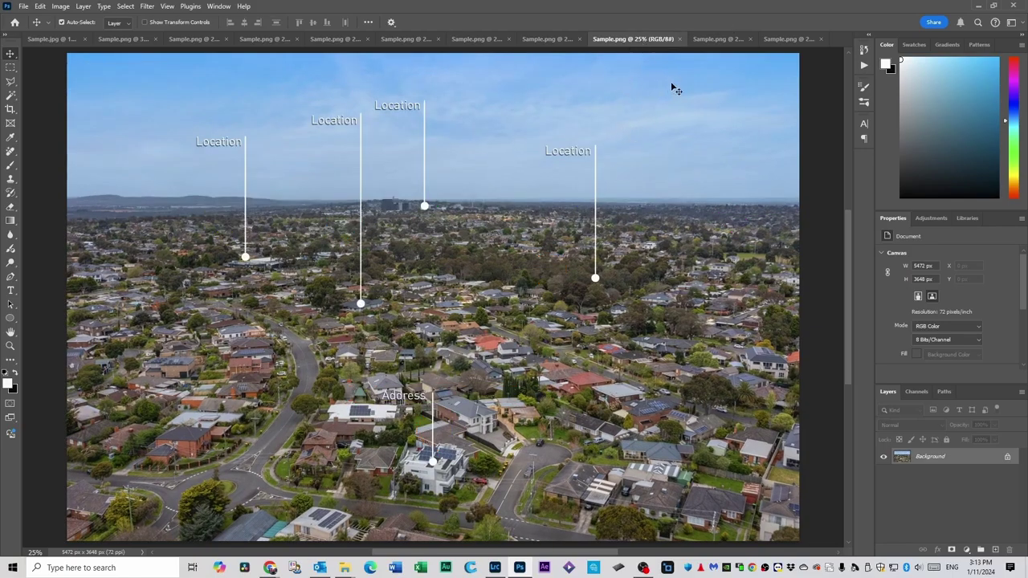
{"action": "left_click", "coordinate": [716, 39]}
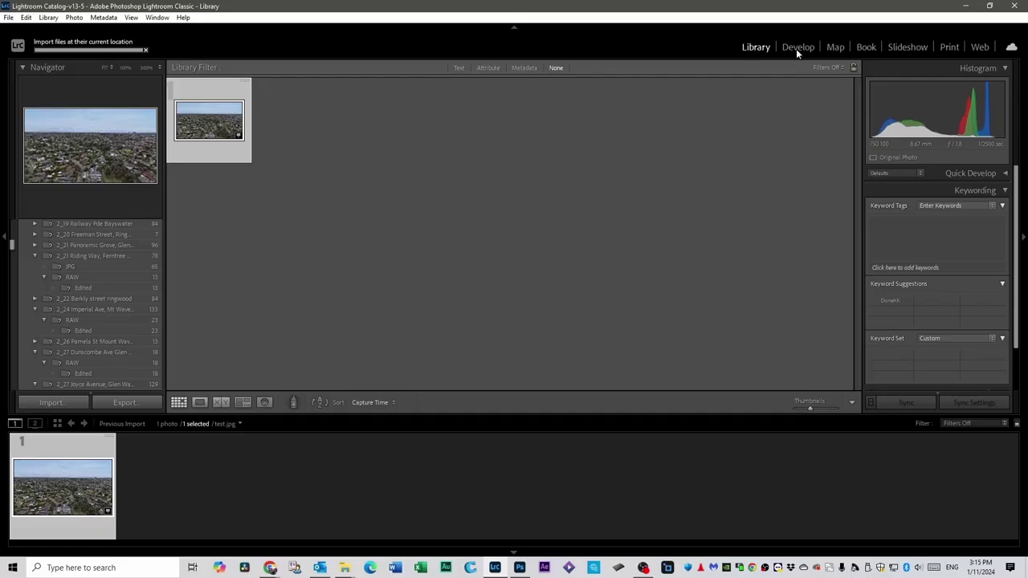
Step: In Lightroom Classic, open test.jpg for developing and apply the RP Drone Edit - Location preset
{"action": "left_click", "coordinate": [796, 46]}
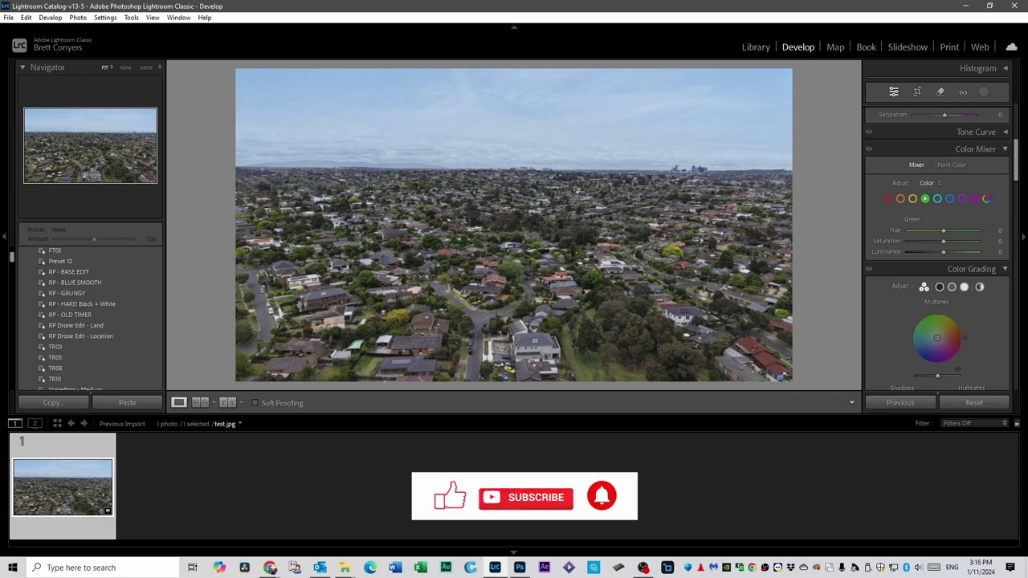
{"action": "left_click", "coordinate": [80, 337]}
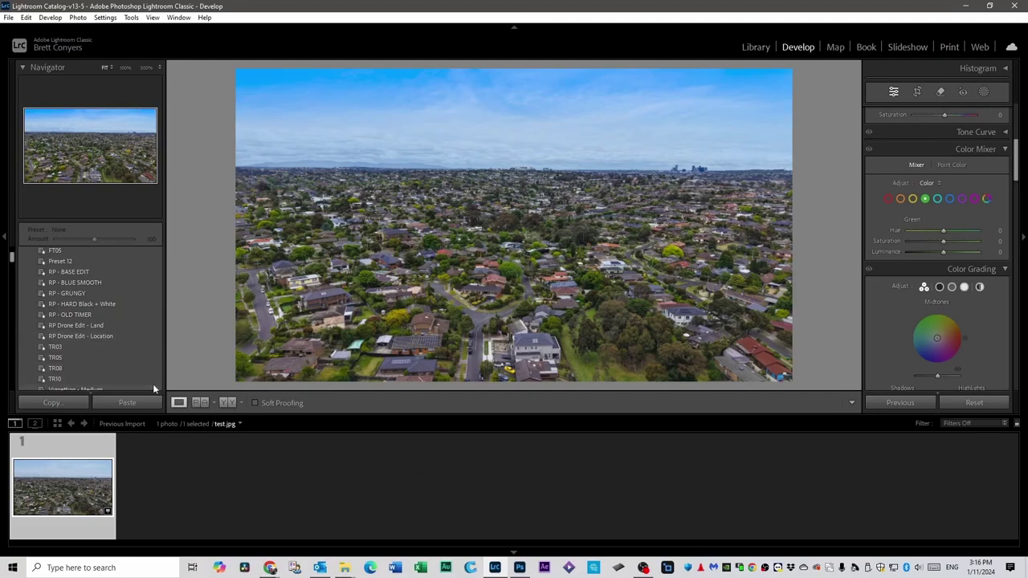
{"action": "left_click", "coordinate": [70, 338]}
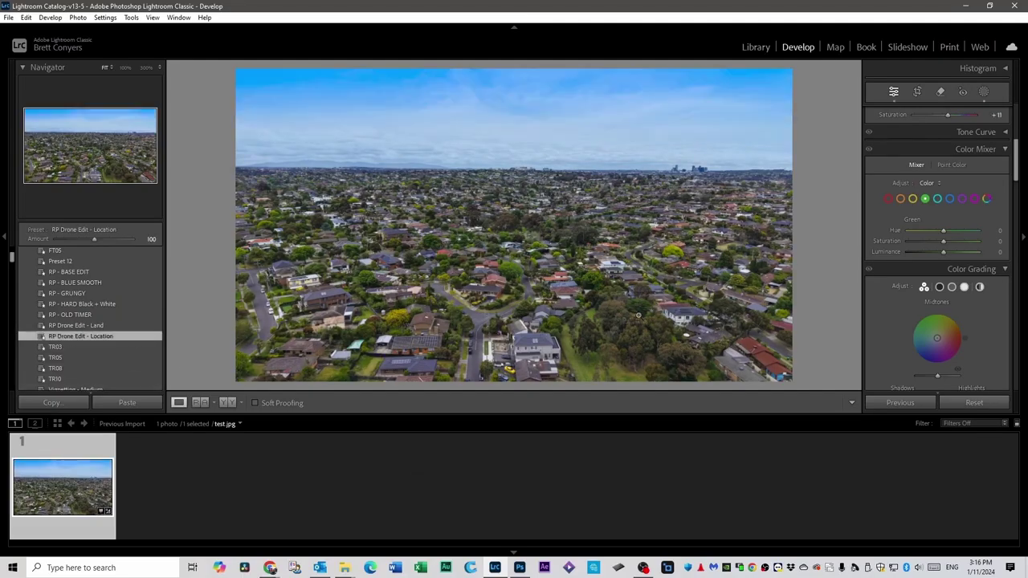
Step: Look through the preset's develop settings, then set the exposure to +0.09 and slightly warm the colour temperature
{"action": "scroll", "coordinate": [846, 217], "scroll_direction": "up", "scroll_amount": 5}
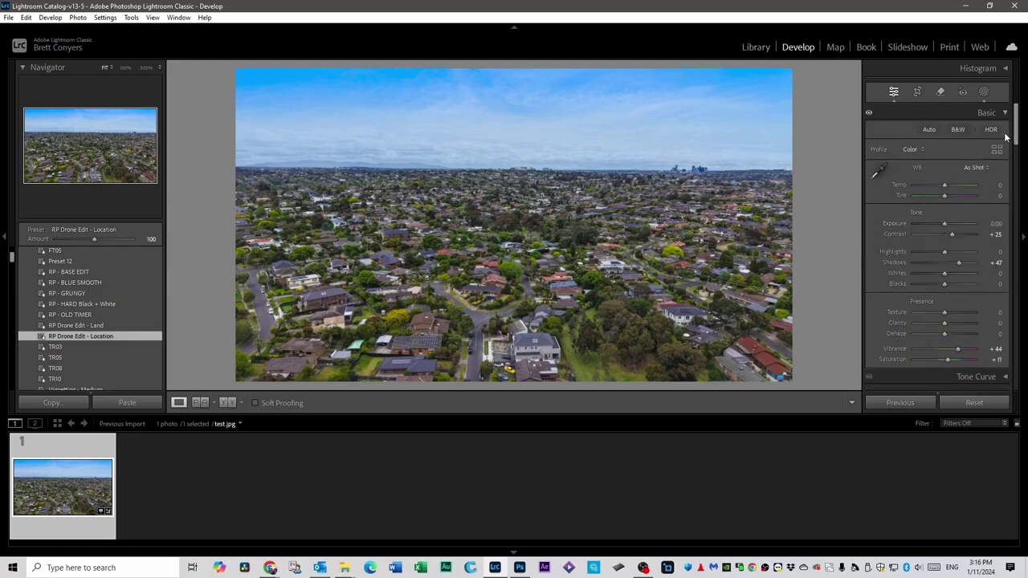
{"action": "scroll", "coordinate": [940, 257], "scroll_direction": "down", "scroll_amount": 10}
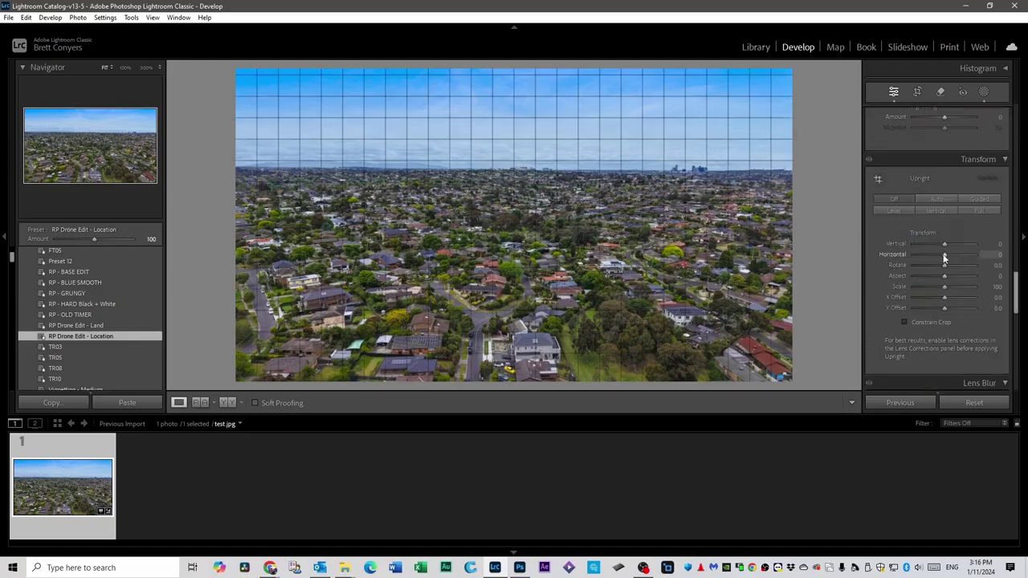
{"action": "scroll", "coordinate": [940, 257], "scroll_direction": "up", "scroll_amount": 10}
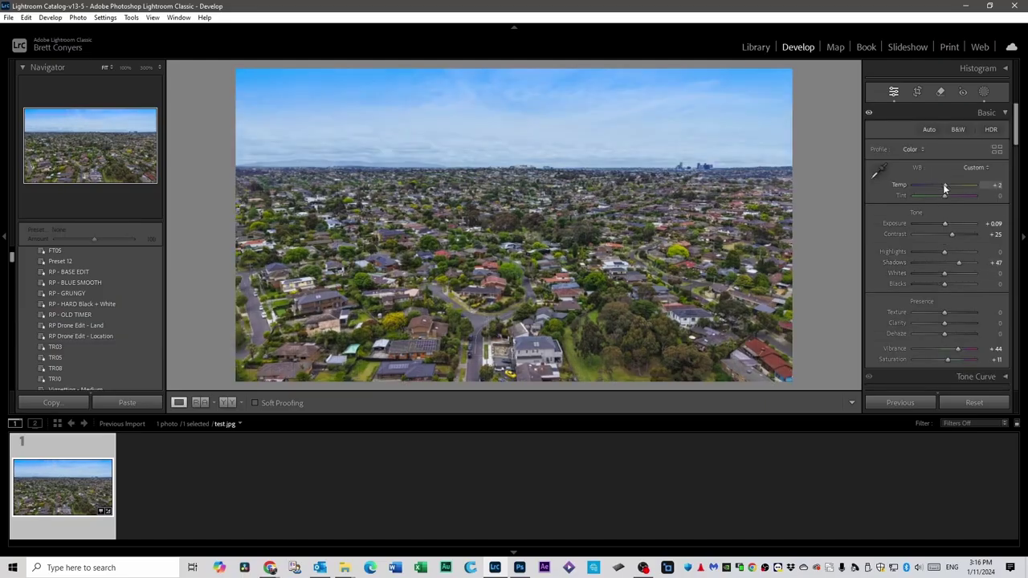
{"action": "left_click_drag", "start_coordinate": [946, 188], "coordinate": [948, 187]}
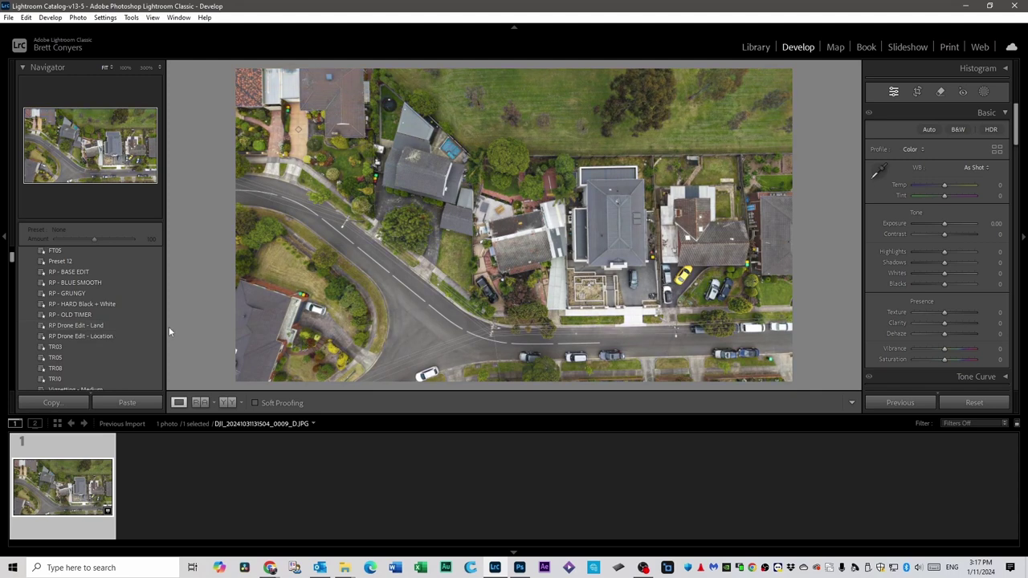
Step: Apply the RP Drone Edit - Land preset to the overhead photo and start cropping it
{"action": "left_click", "coordinate": [91, 326]}
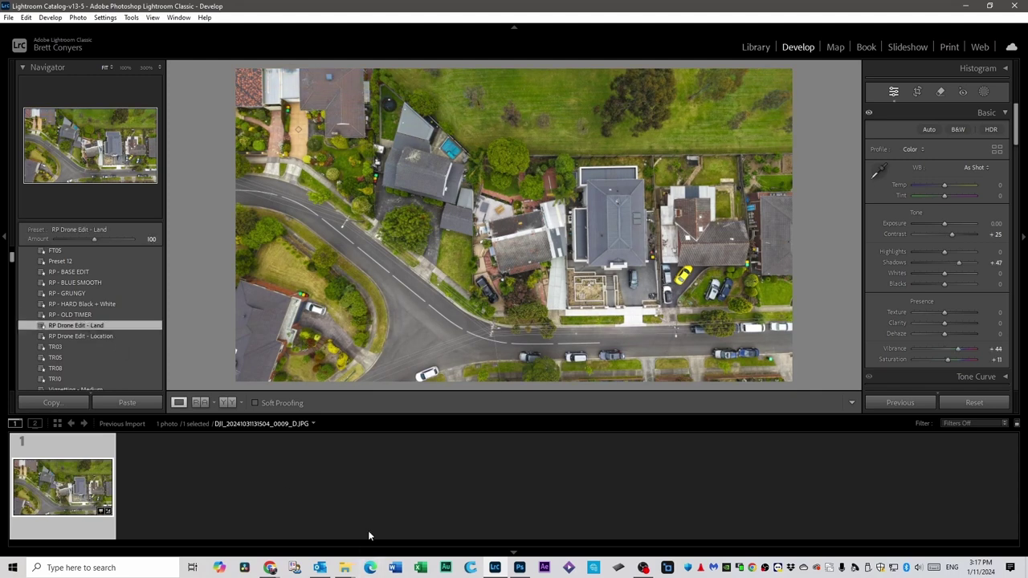
{"action": "left_click", "coordinate": [917, 91]}
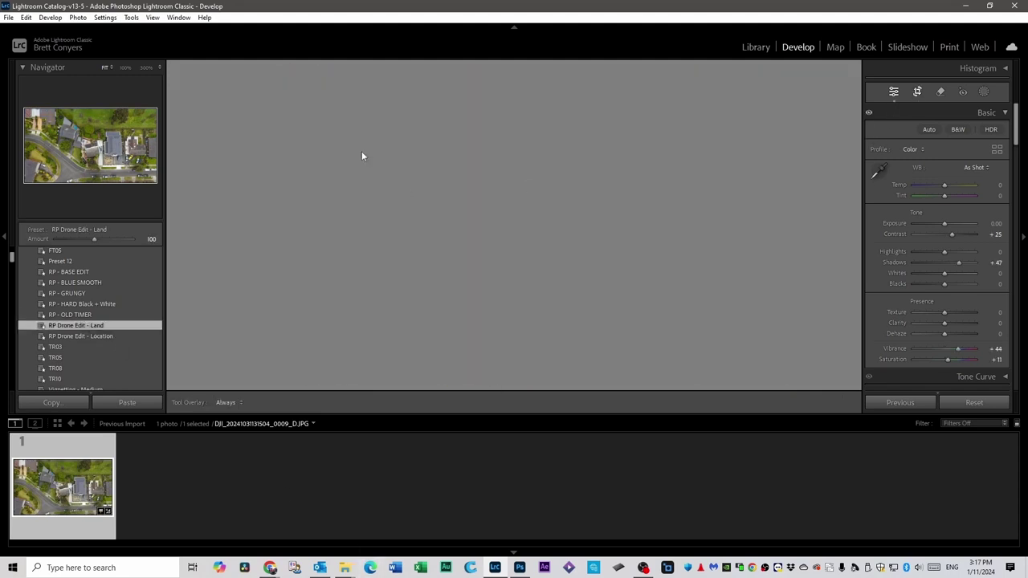